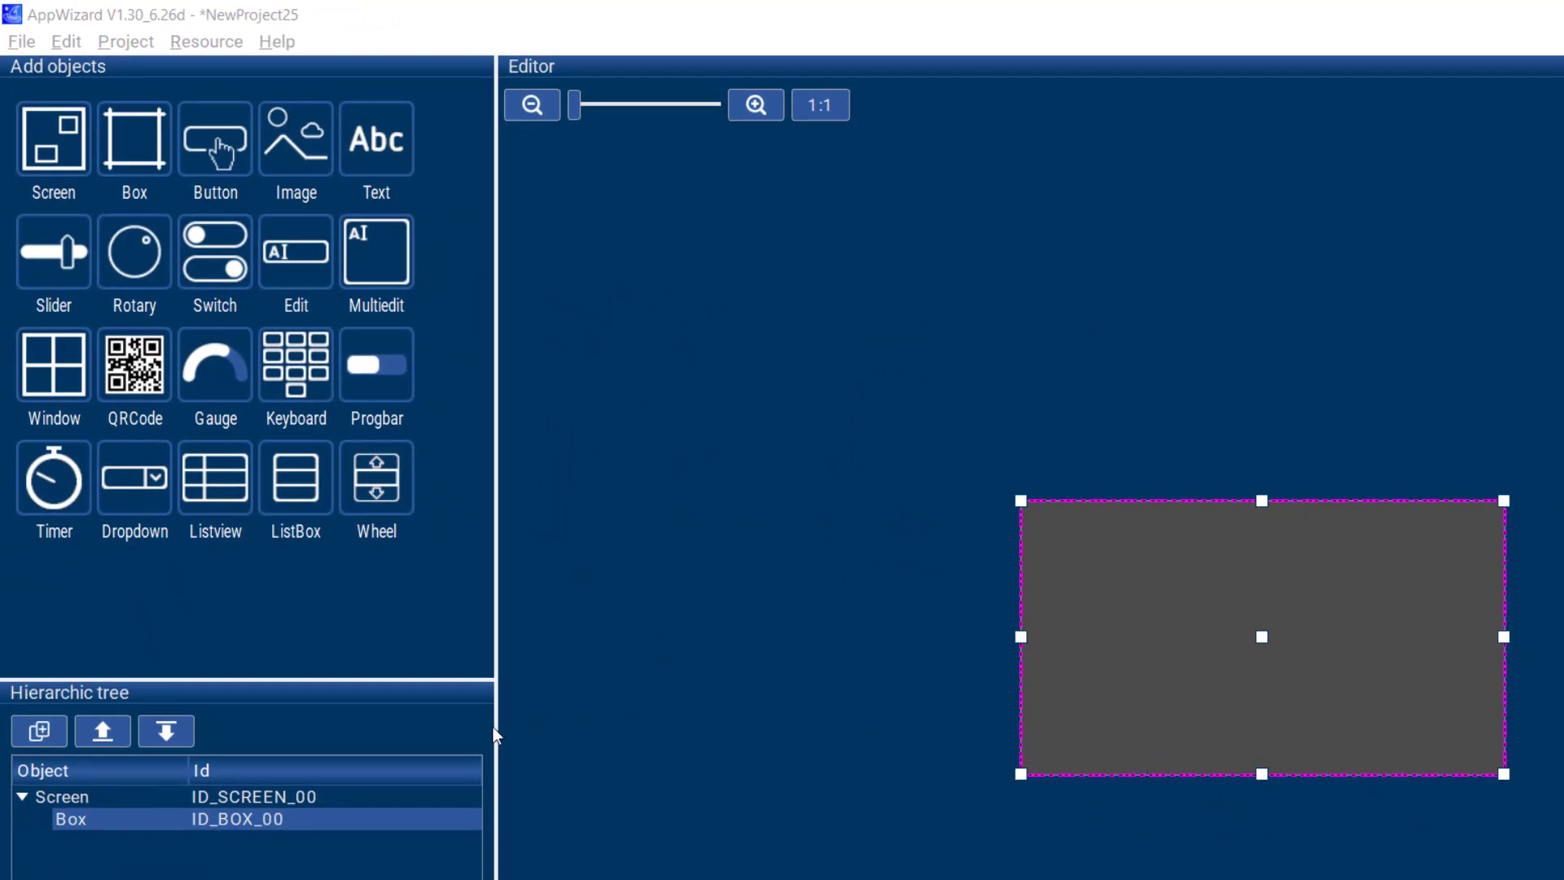
{"action": "left_click", "coordinate": [292, 268]}
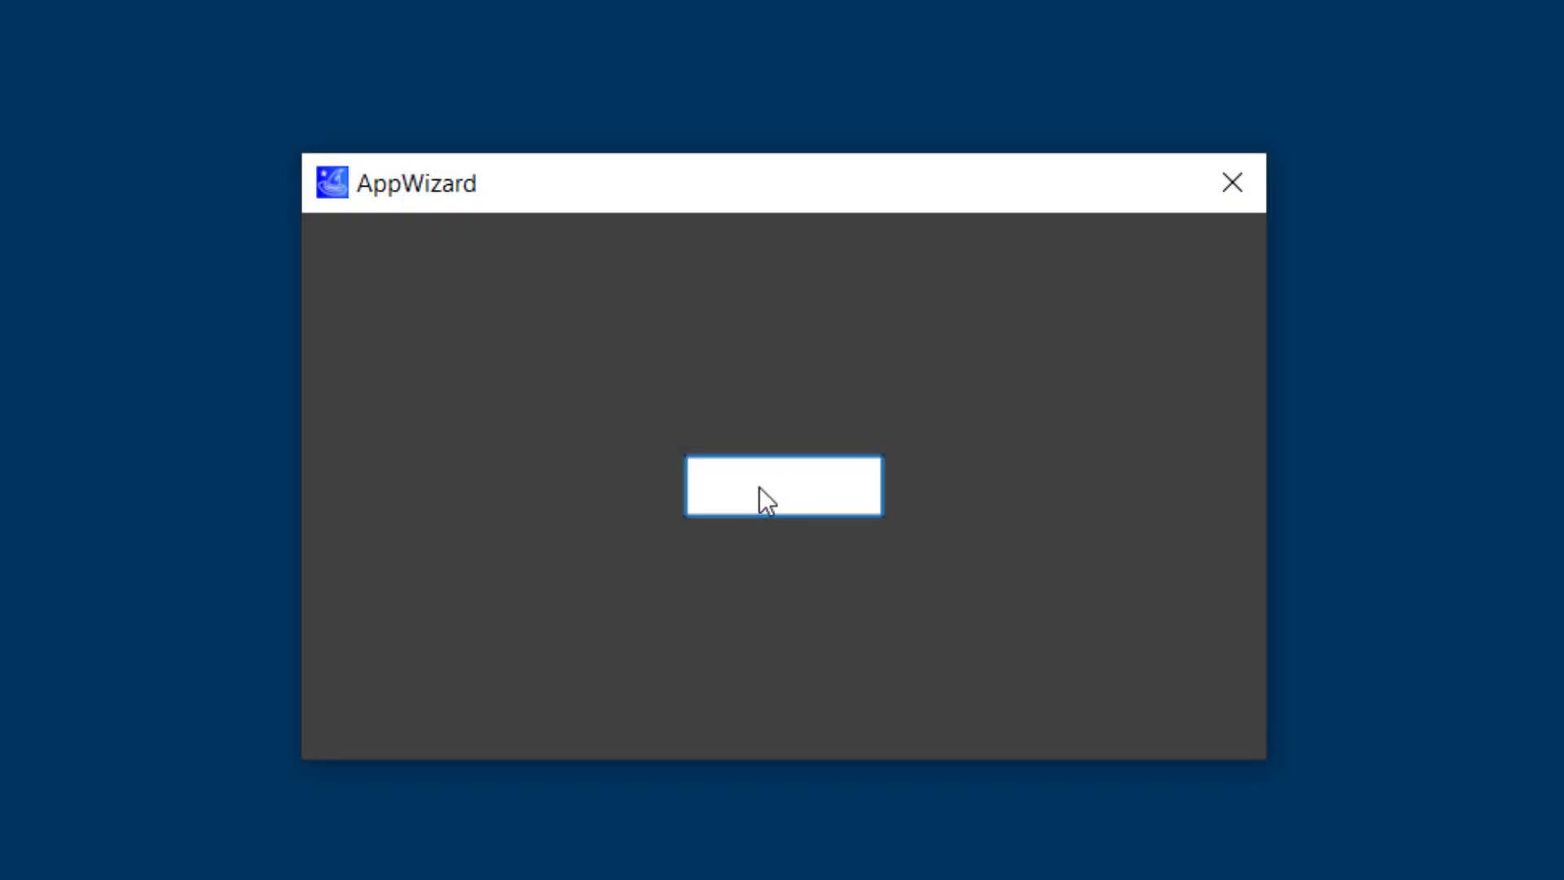
{"action": "type", "text": "ysg"}
{"action": "type", "text": "et"}
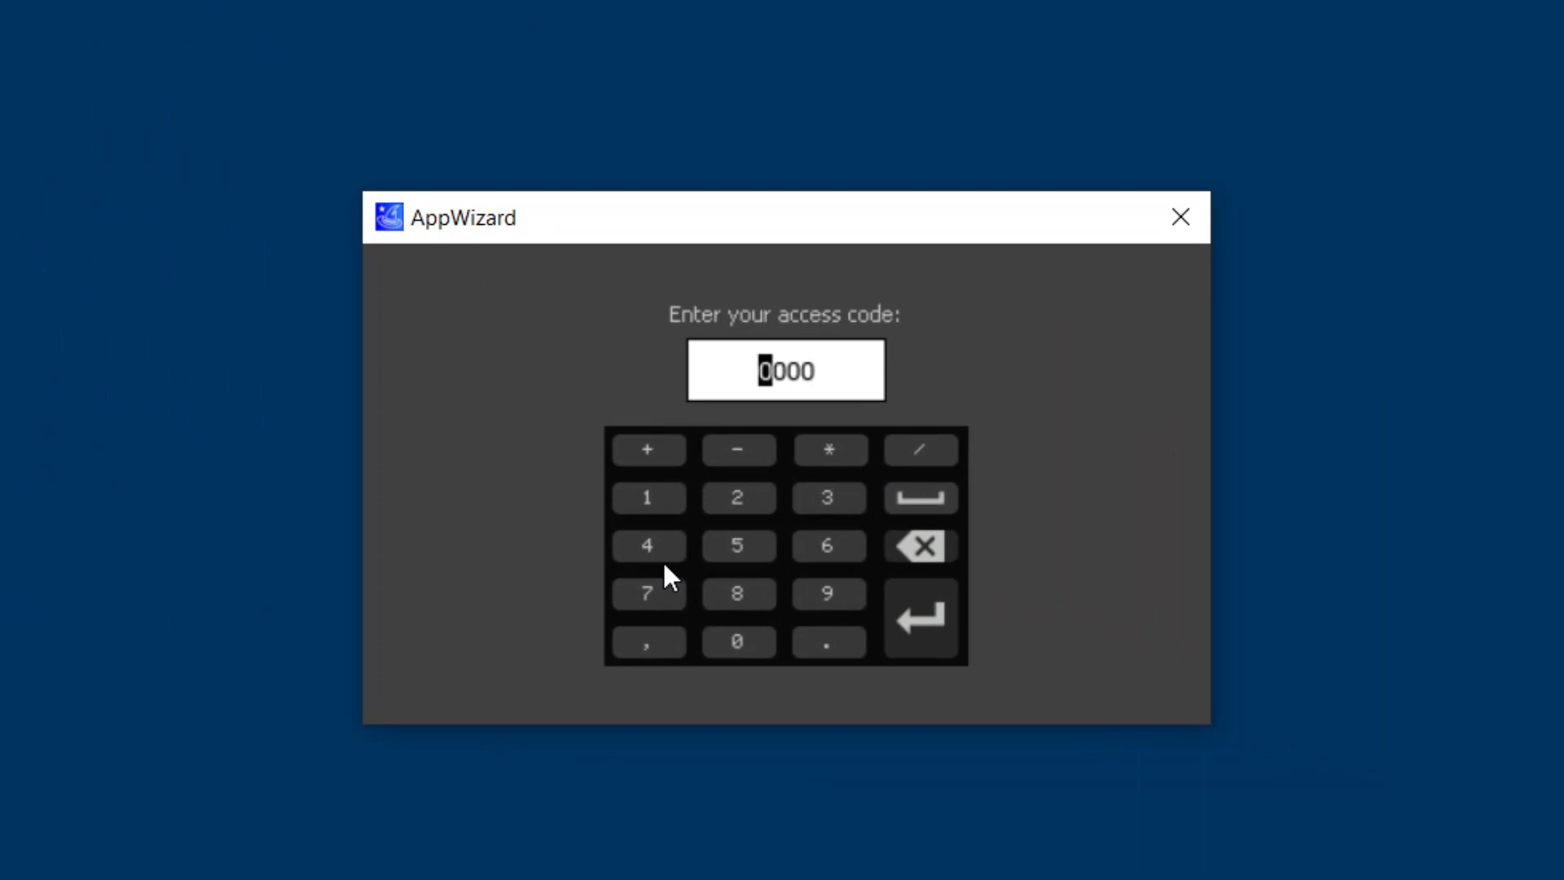
{"action": "left_click", "coordinate": [1086, 658]}
{"action": "left_click", "coordinate": [737, 496]}
{"action": "left_click", "coordinate": [737, 544]}
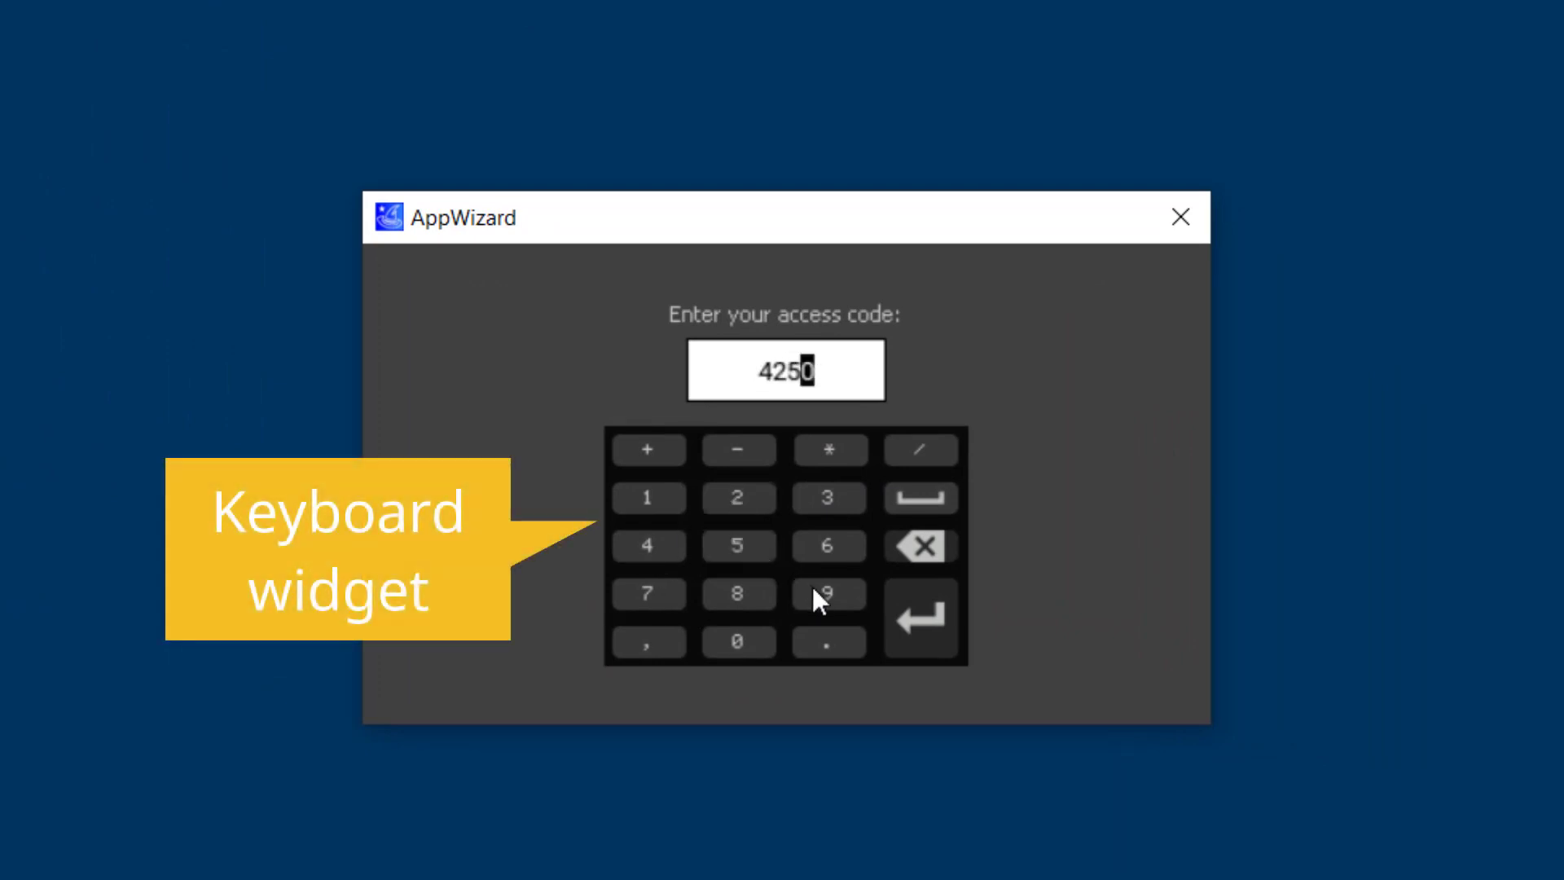
{"action": "left_click", "coordinate": [827, 594]}
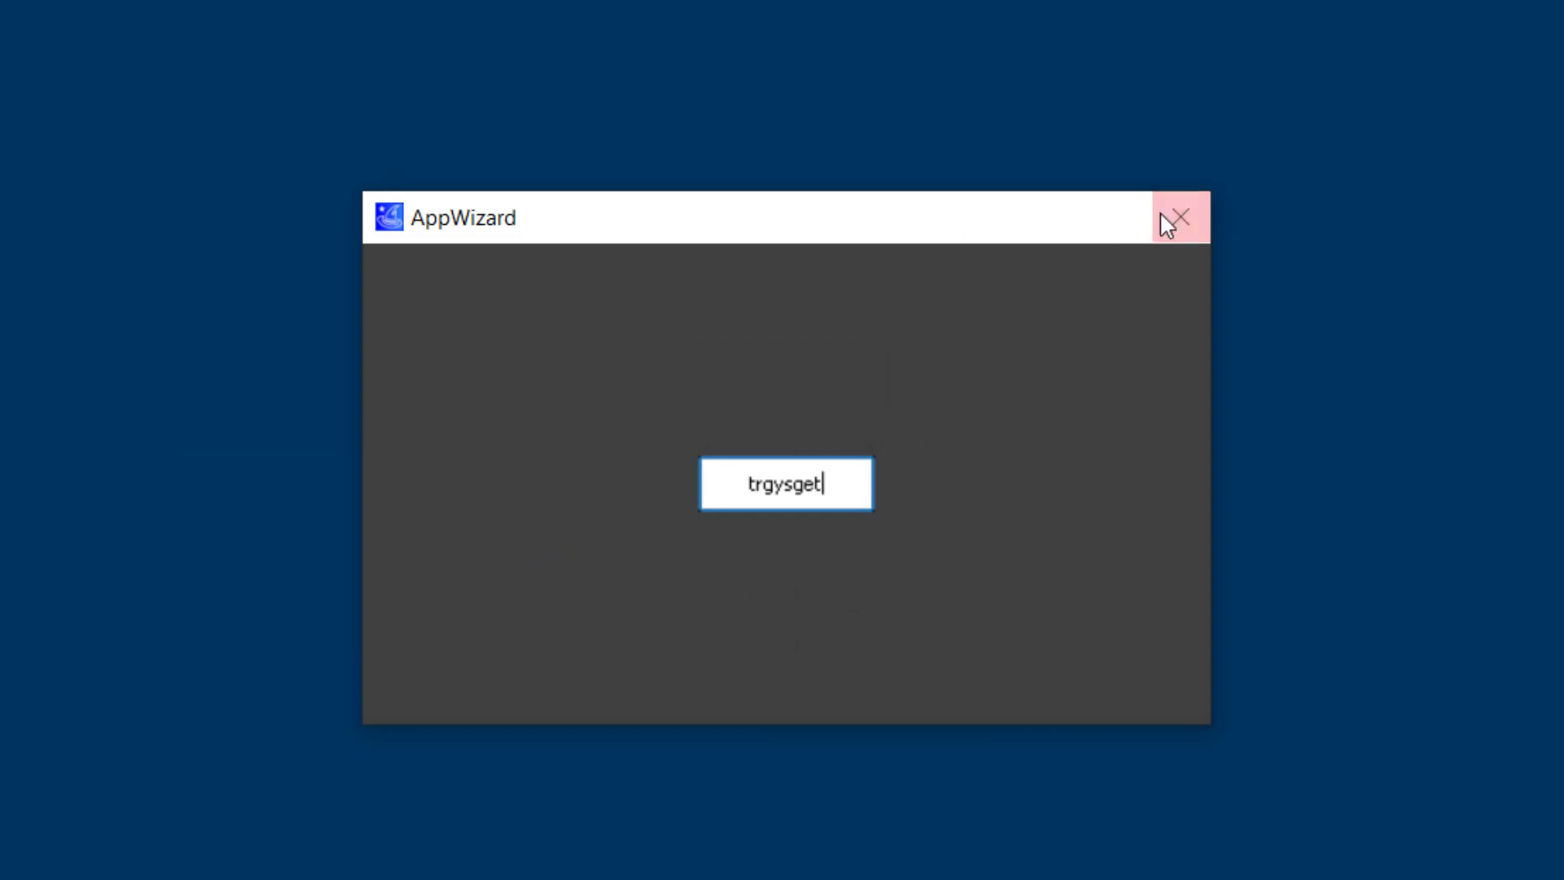
Close the preview, try Set overwrite mode on the edit widget, then remove it again
{"action": "left_click", "coordinate": [1182, 217]}
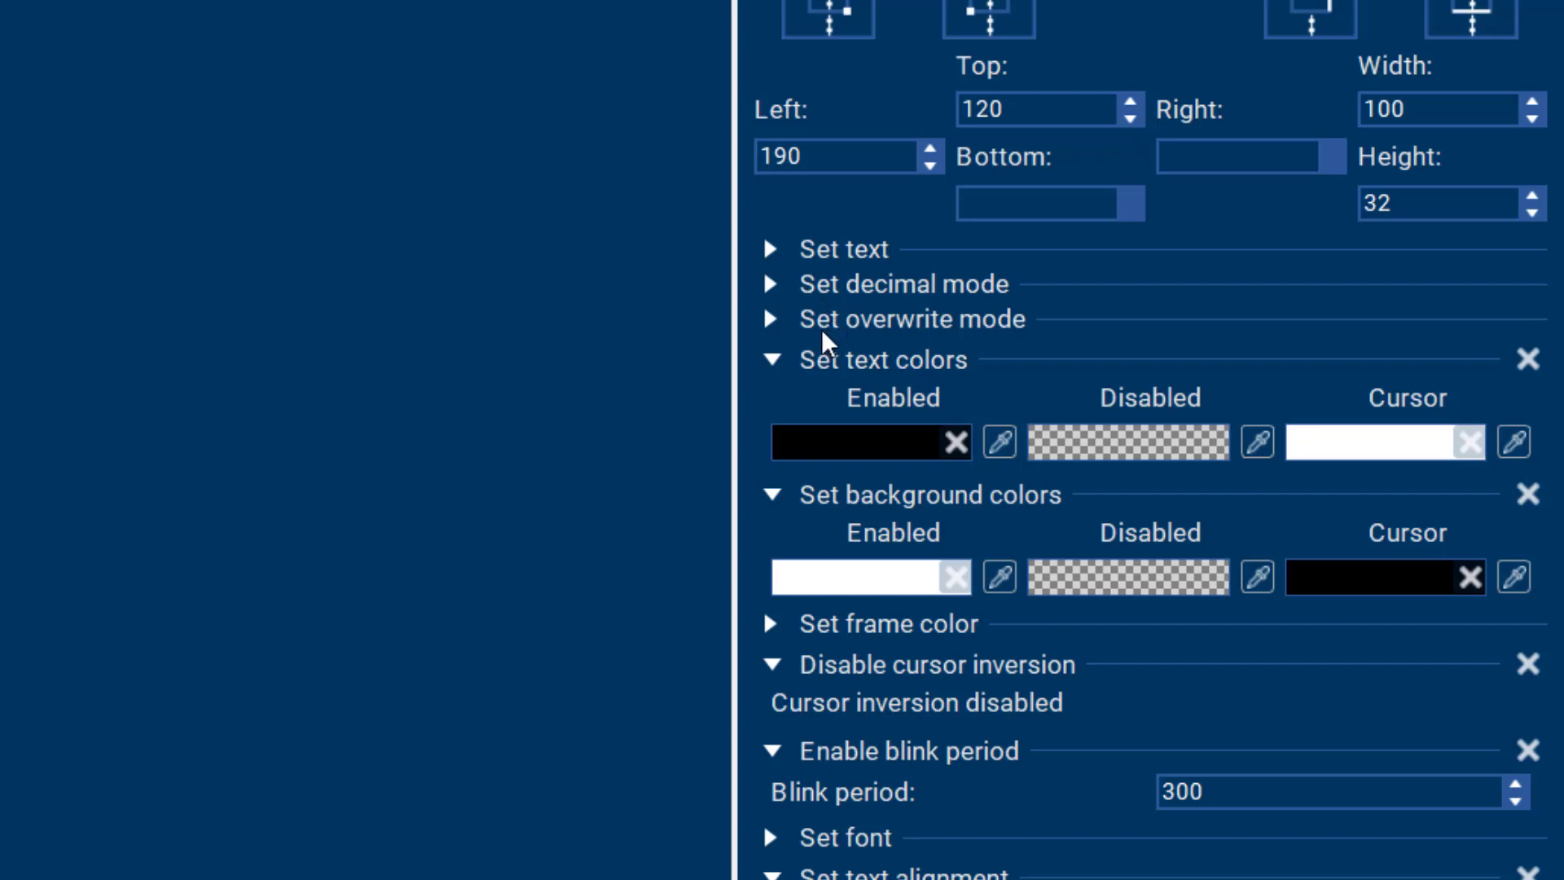
{"action": "left_click", "coordinate": [770, 320]}
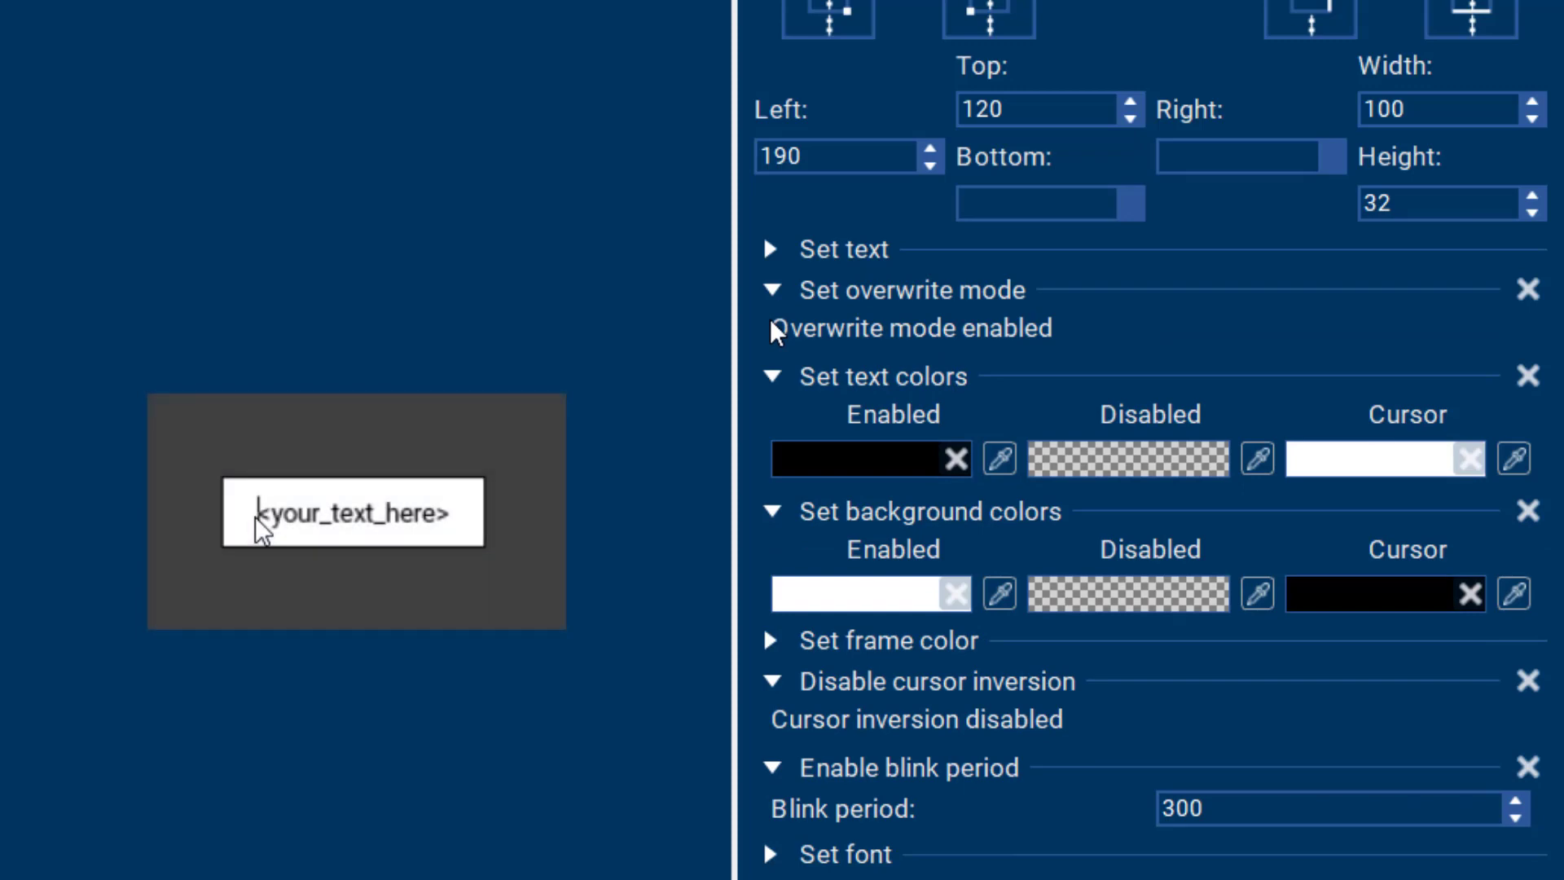
{"action": "type", "text": "ab"}
{"action": "type", "text": "cd"}
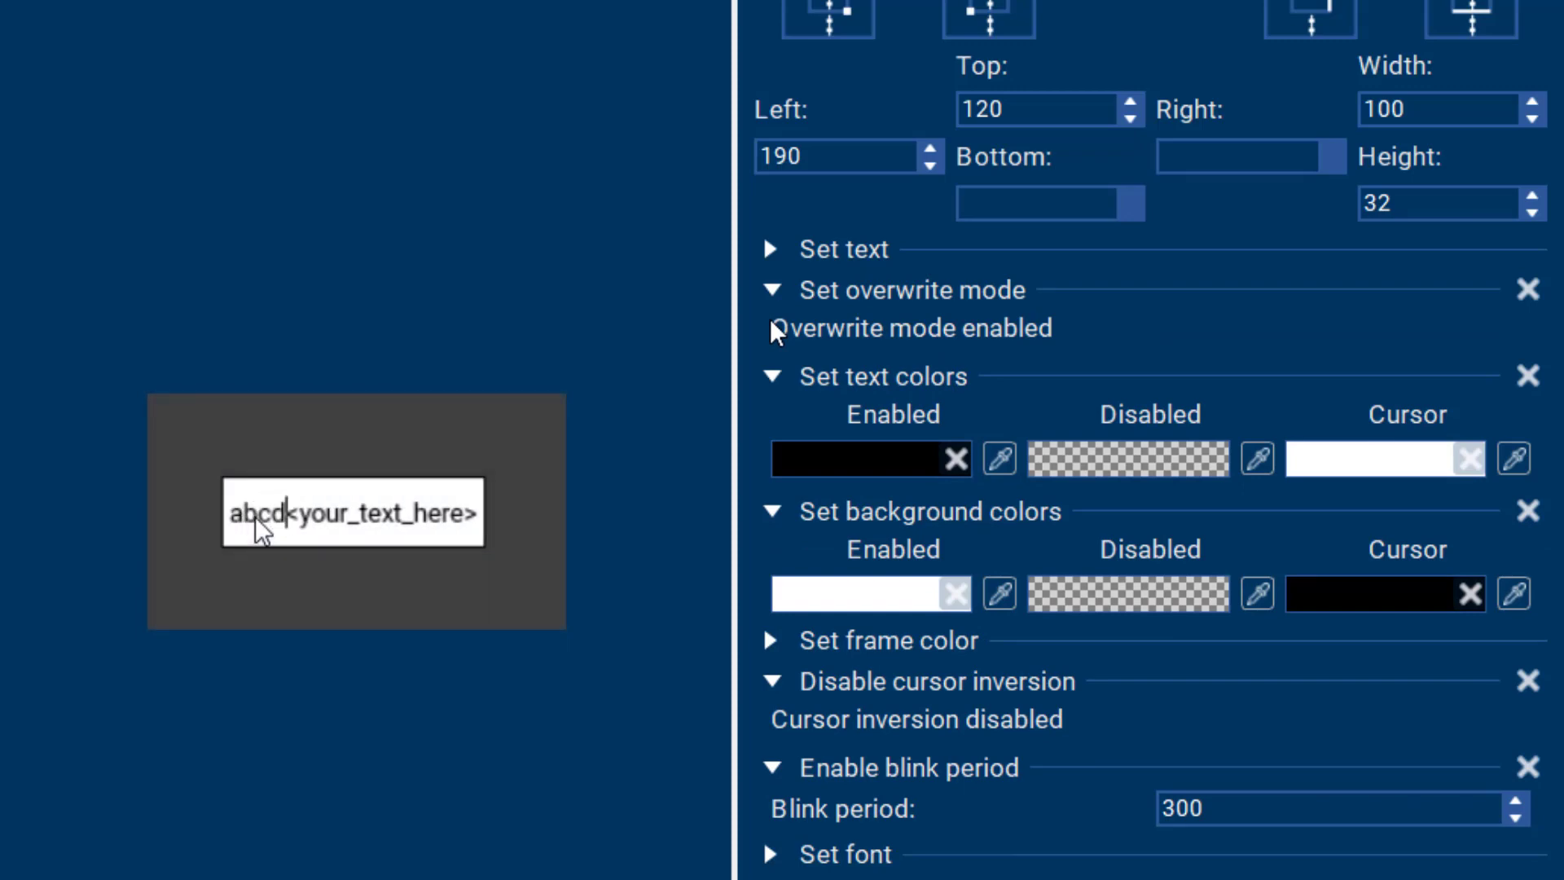
{"action": "type", "text": "efgh"}
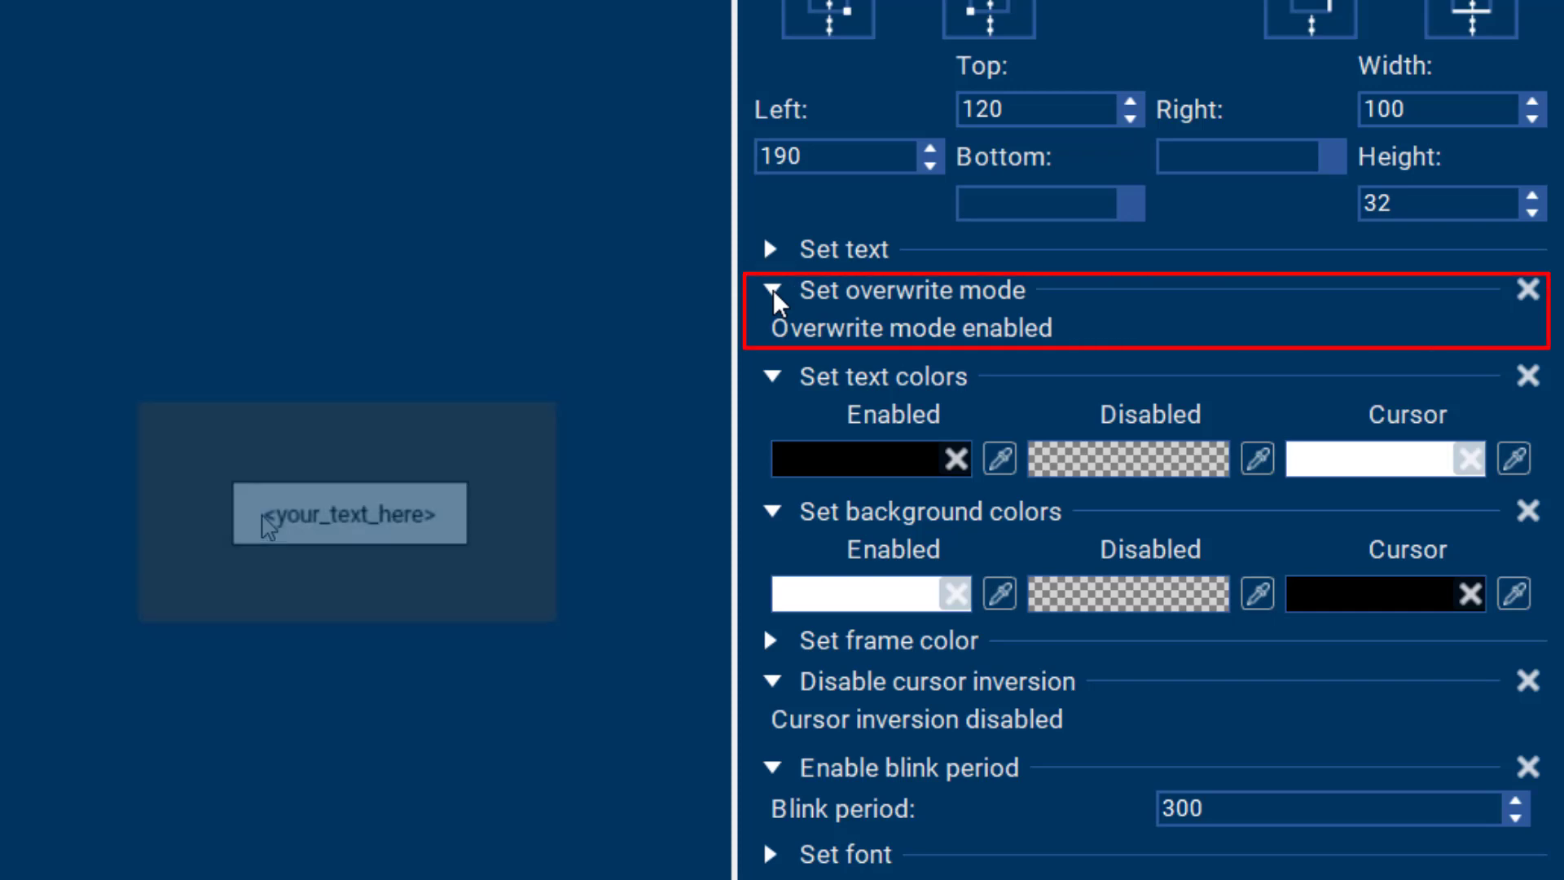
{"action": "type", "text": "ab"}
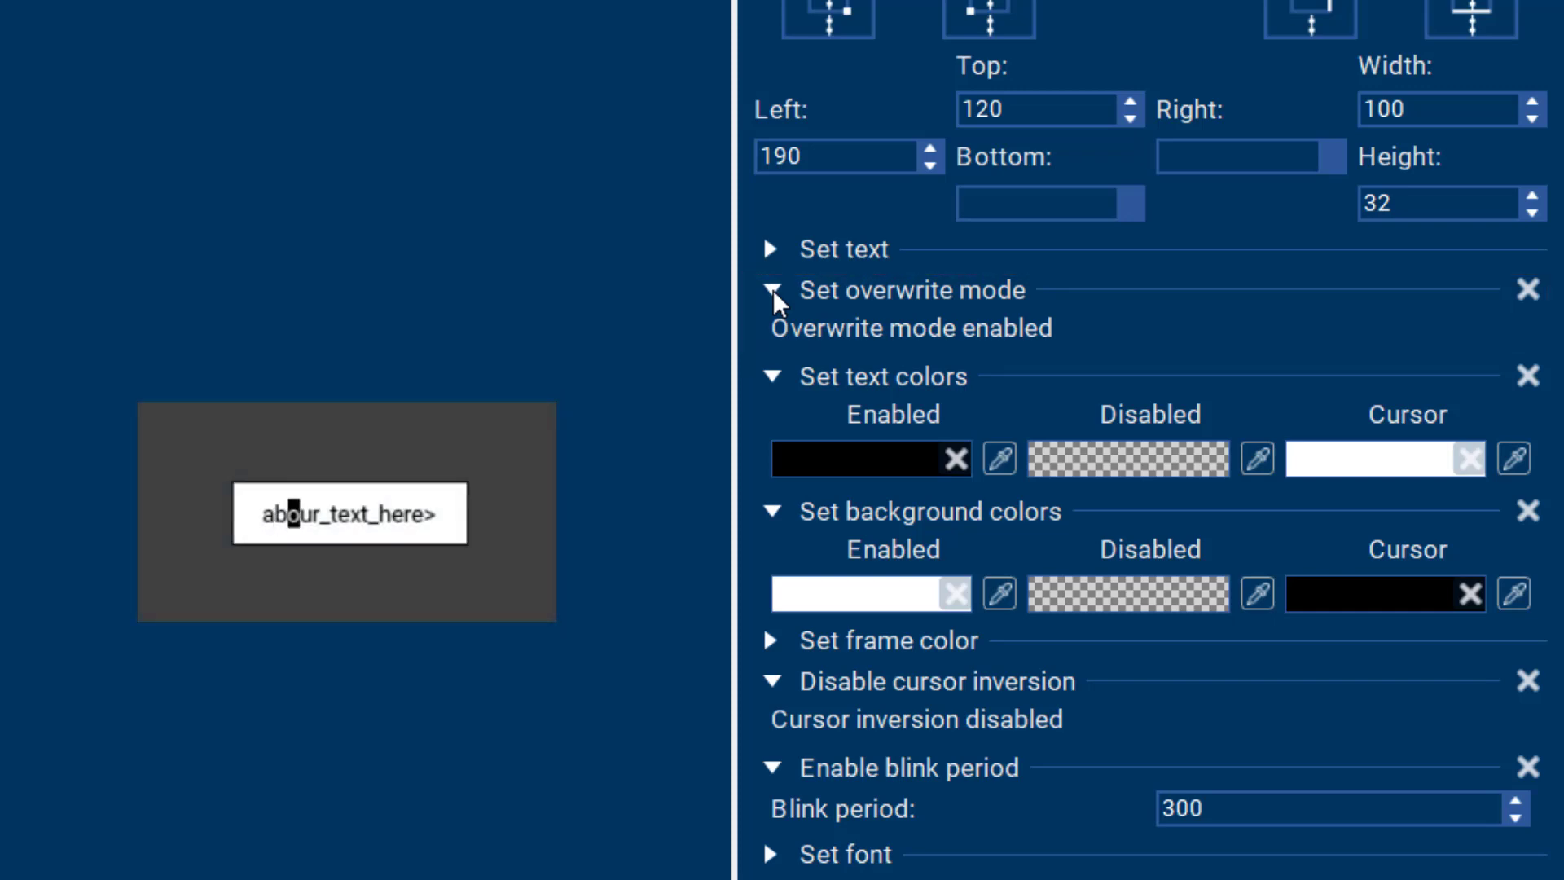
{"action": "type", "text": "cdefghi"}
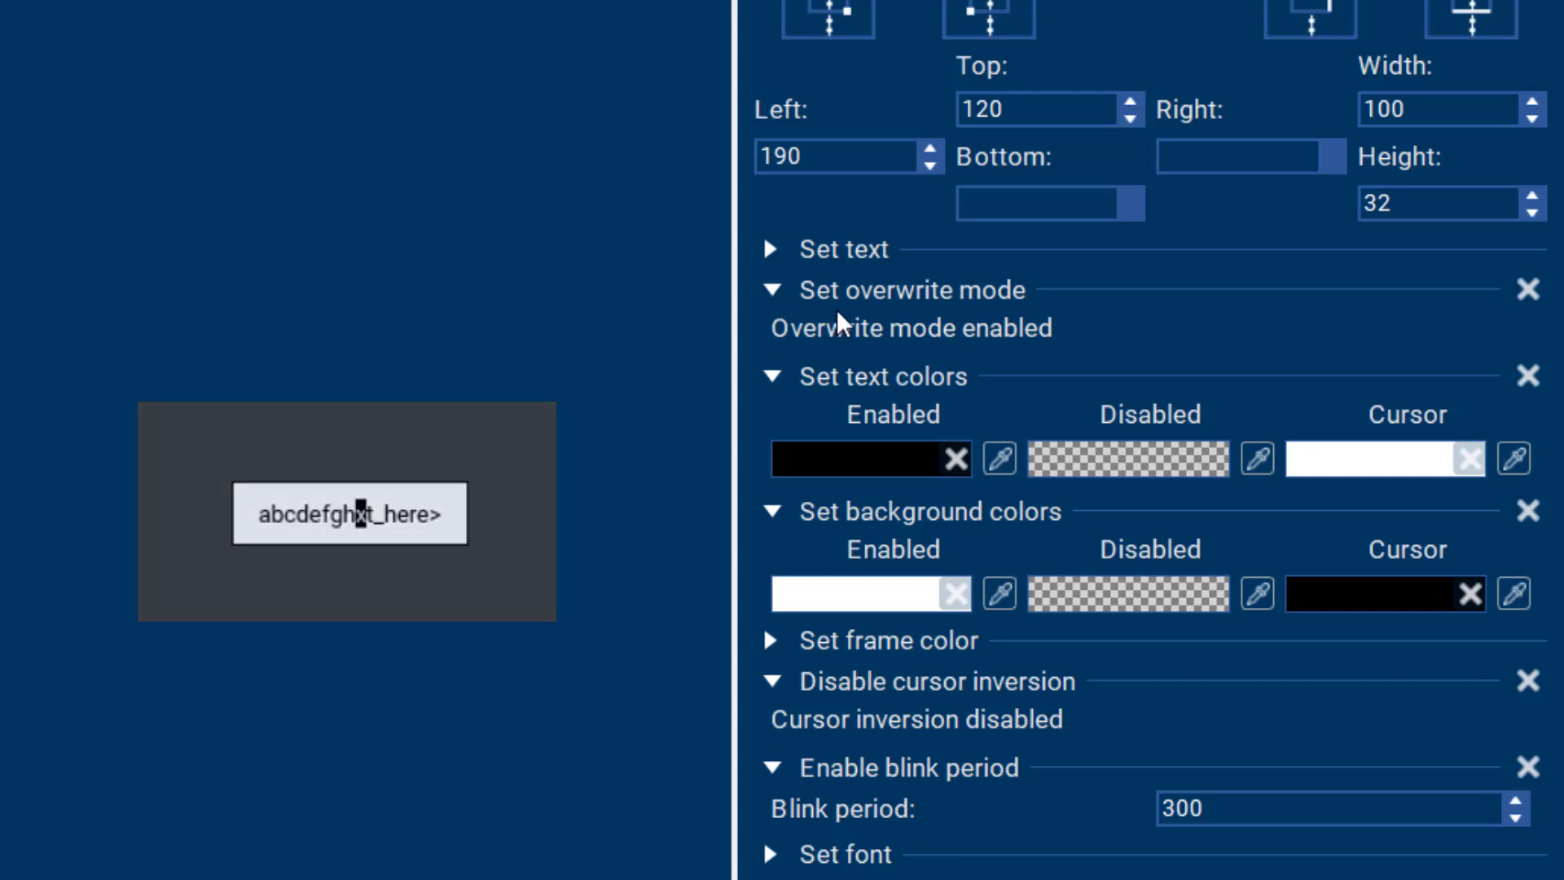
{"action": "left_click", "coordinate": [1527, 290]}
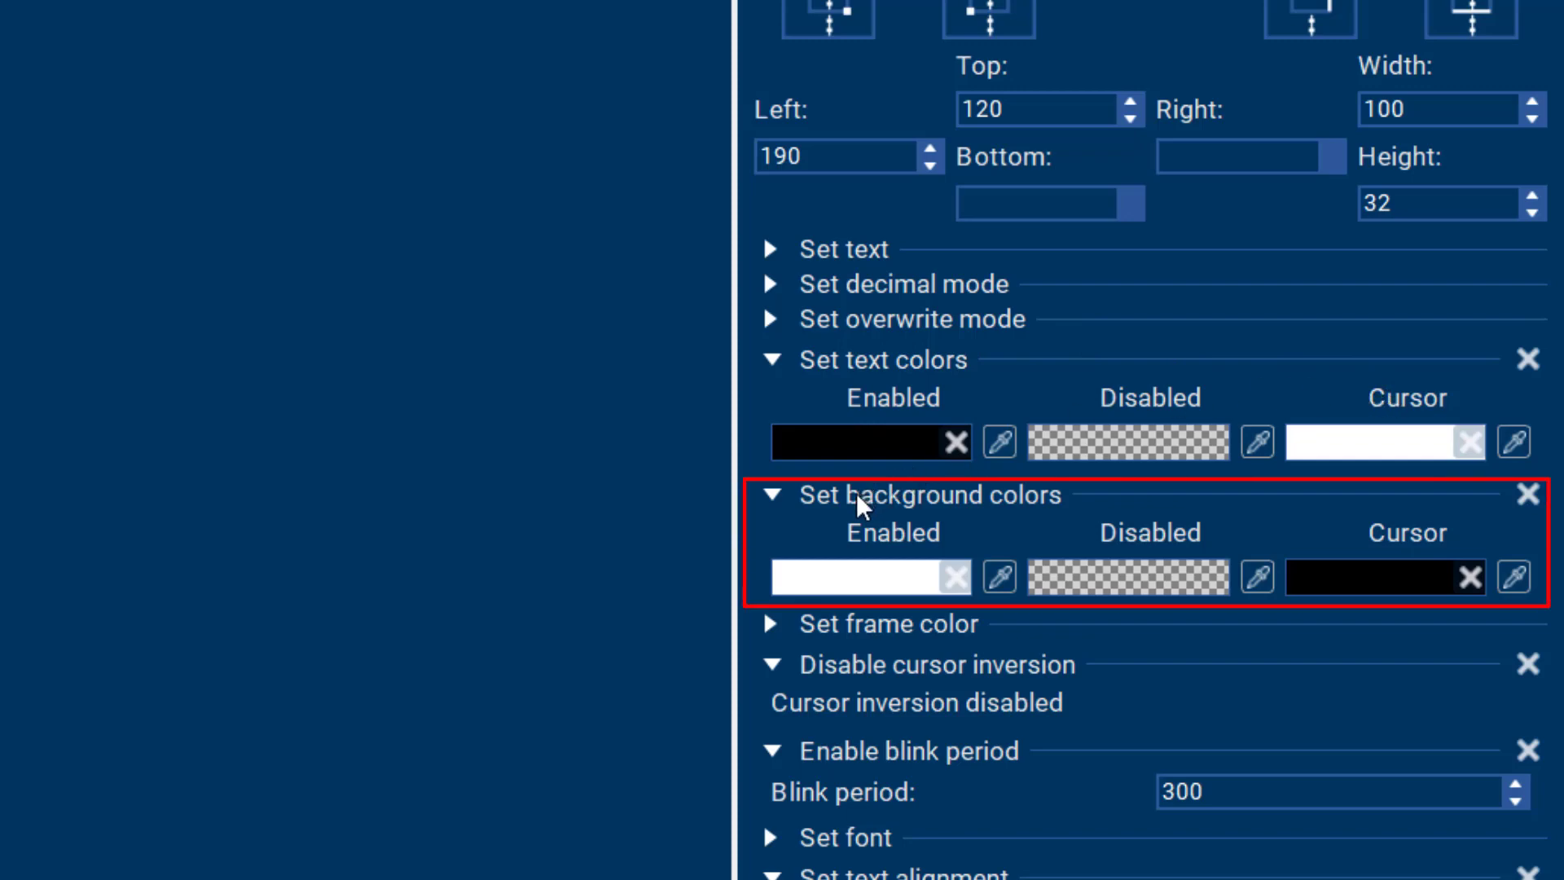
Add a frame colour setting and make the Enabled background light yellow
{"action": "left_click", "coordinate": [770, 623]}
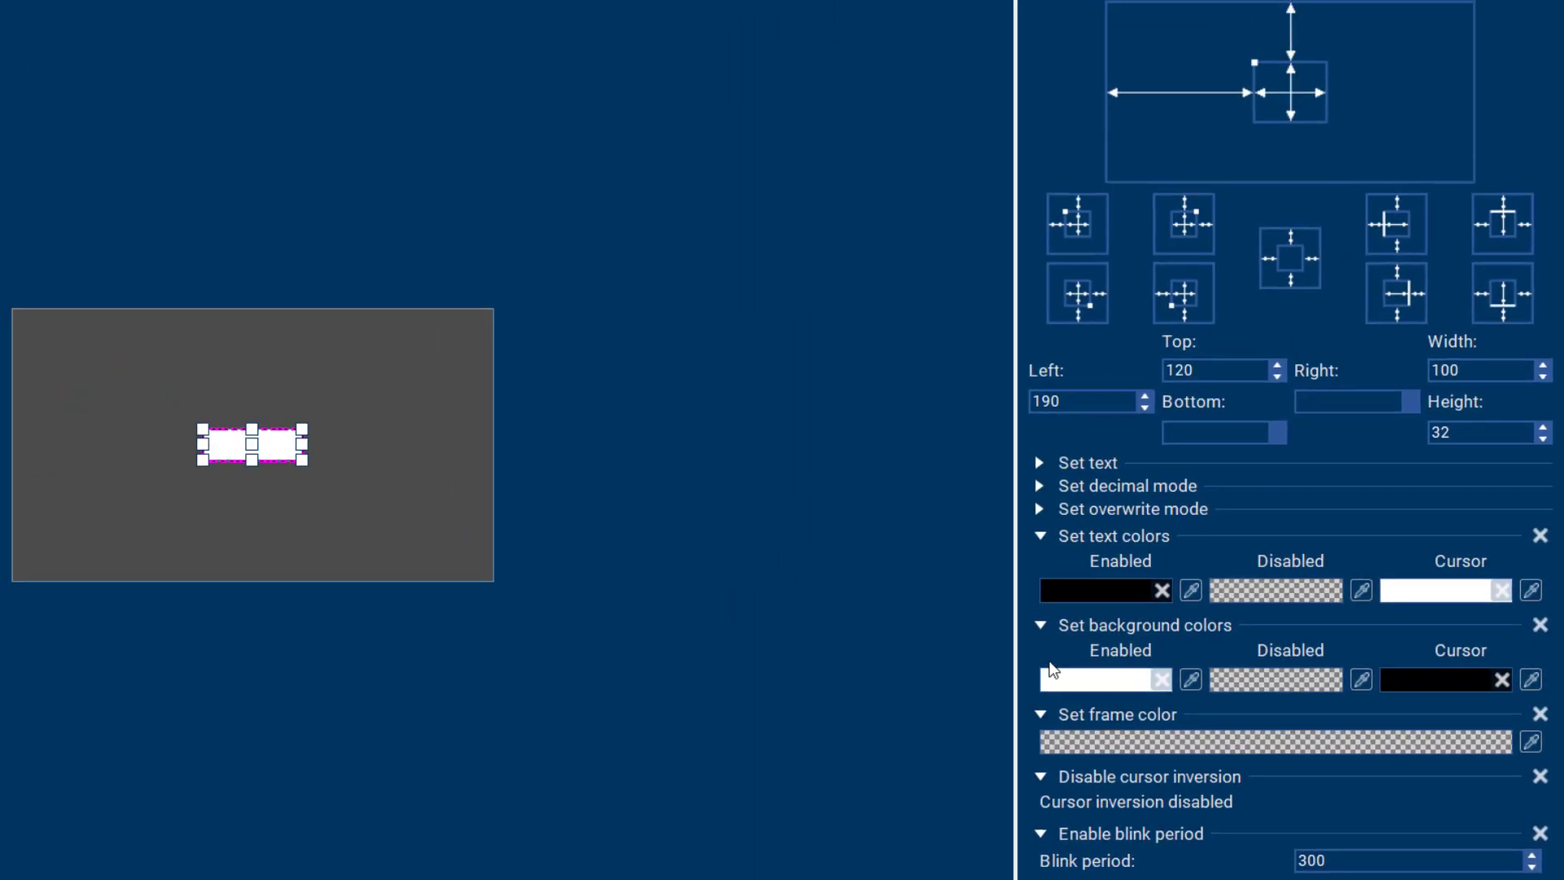
{"action": "left_click", "coordinate": [1101, 679]}
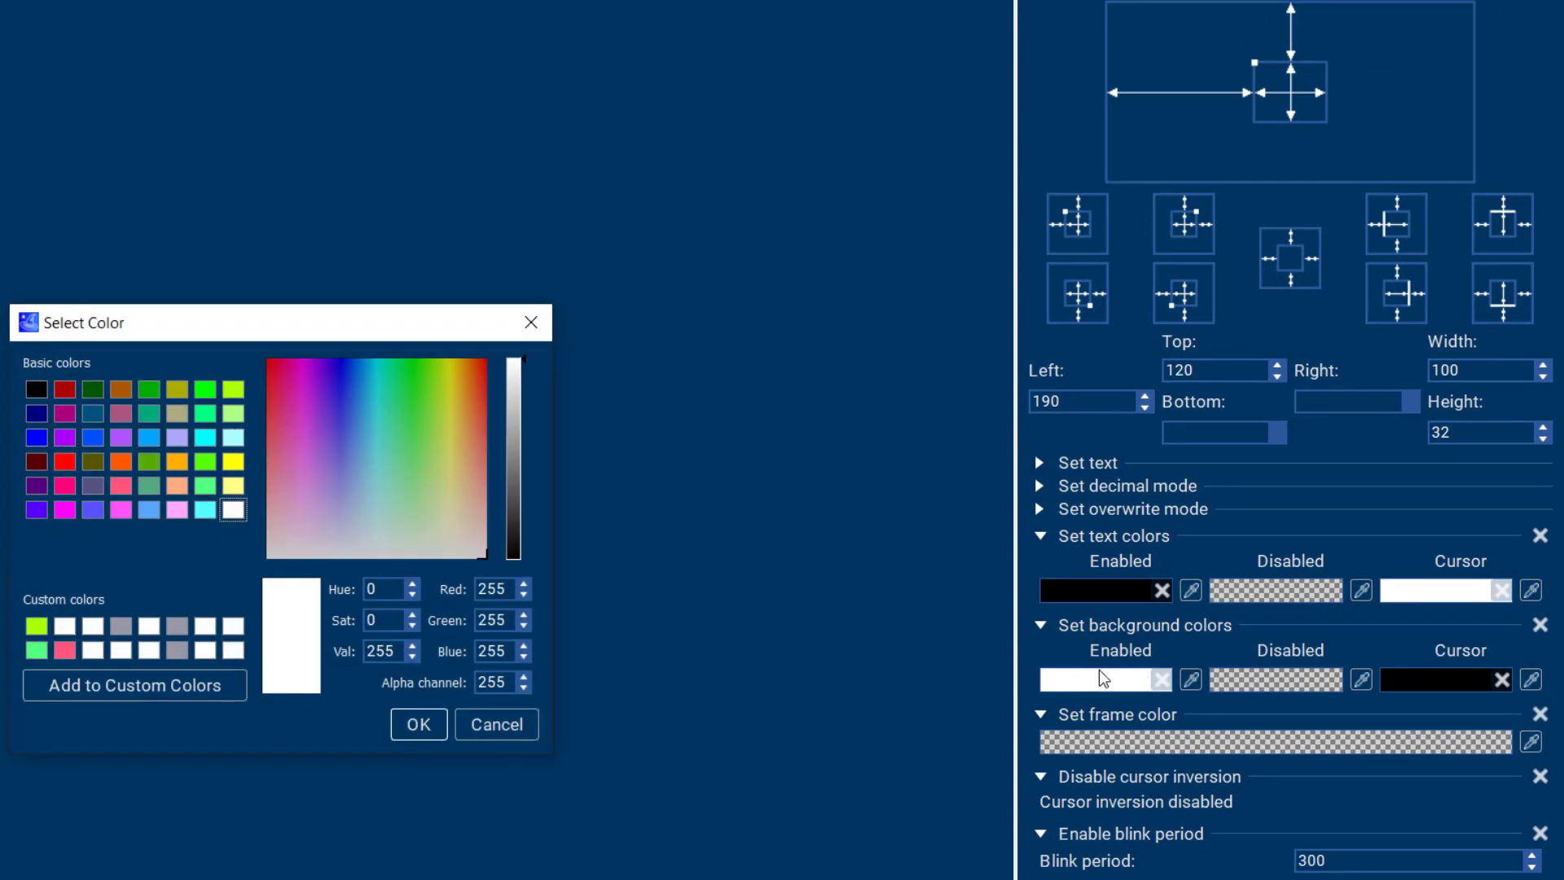
{"action": "left_click", "coordinate": [232, 486]}
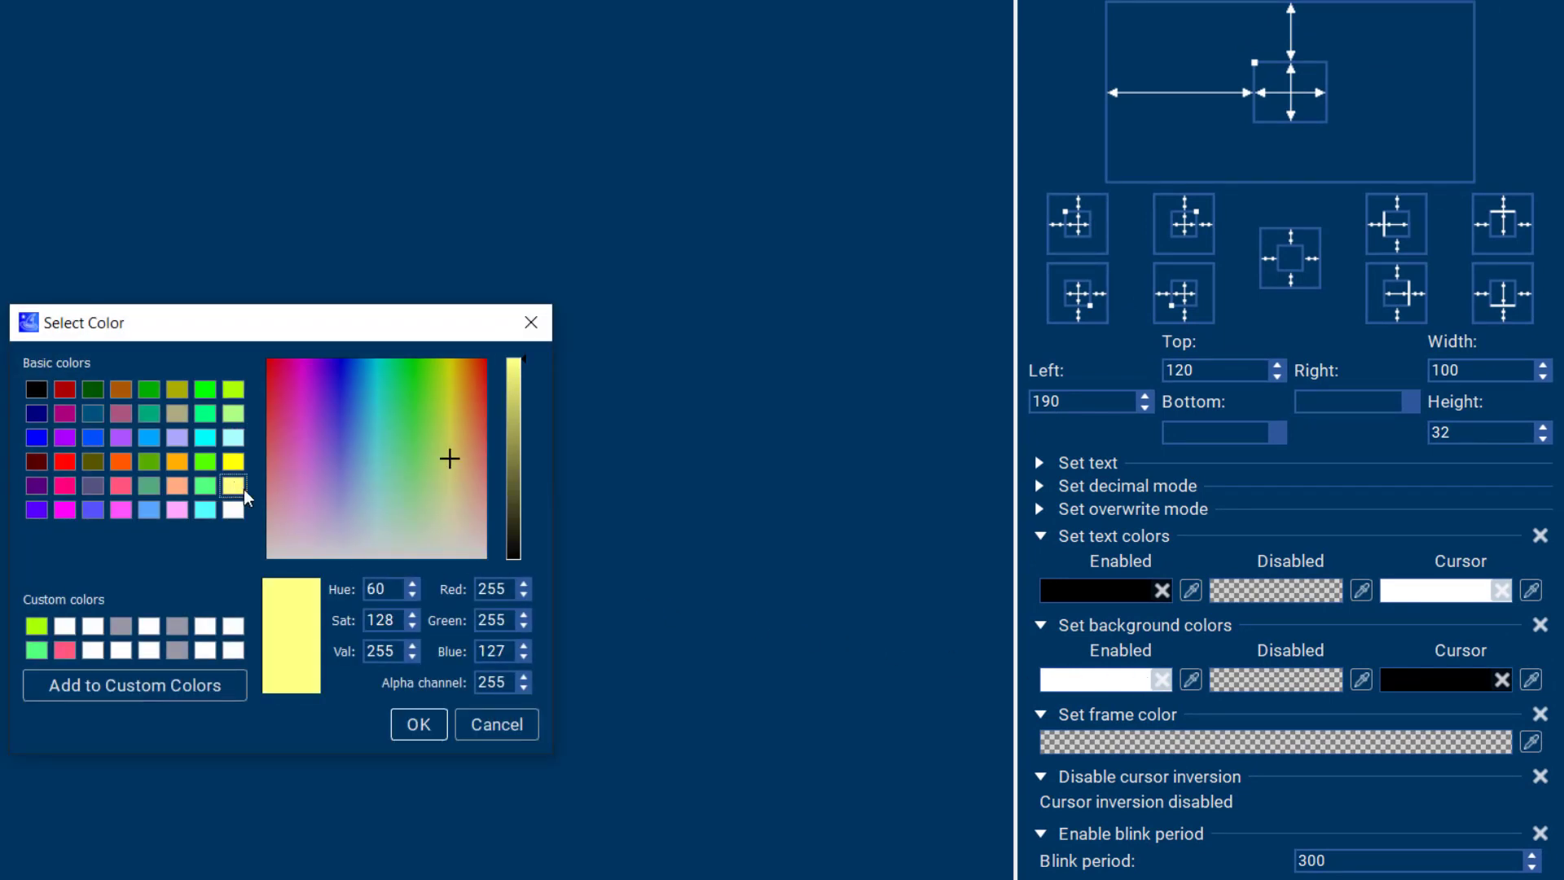
{"action": "left_click", "coordinate": [419, 725]}
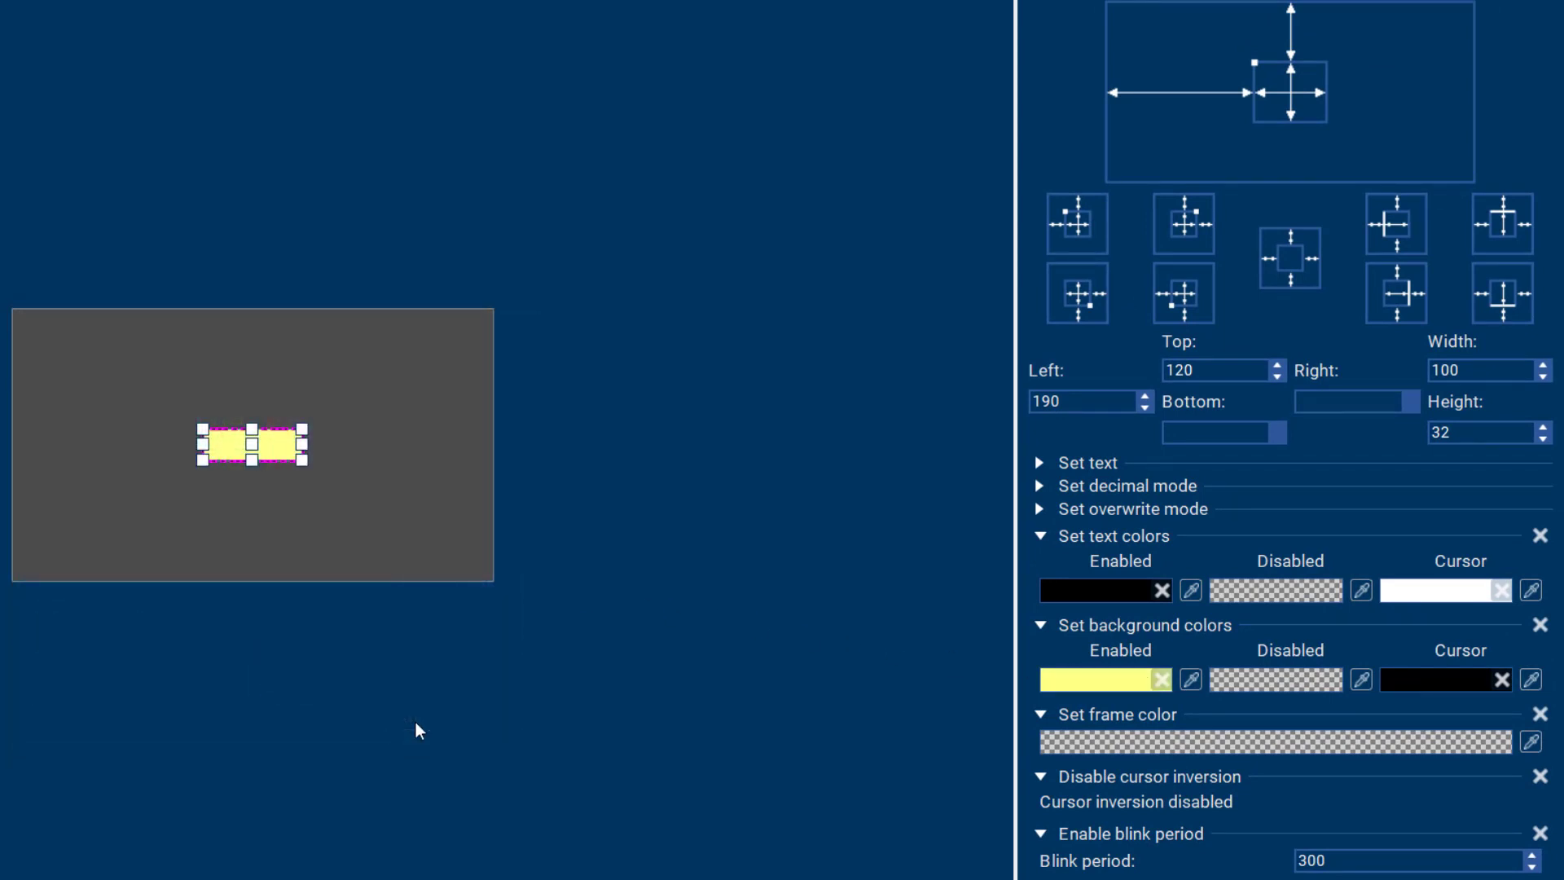
Make the frame colour blue and focus the yellow edit field in the preview
{"action": "left_click", "coordinate": [1111, 742]}
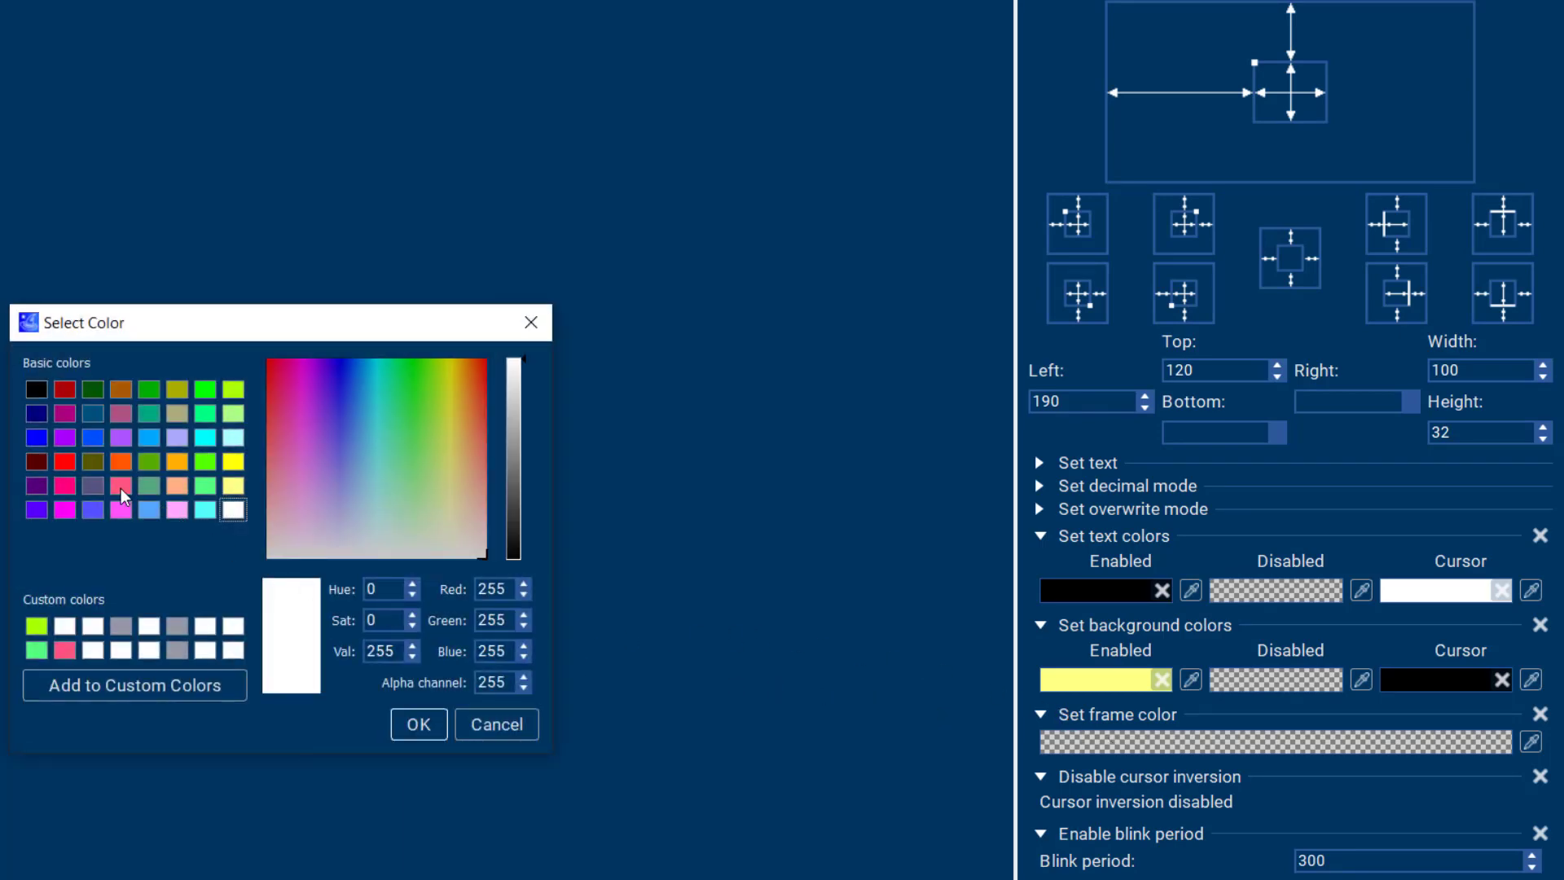
{"action": "left_click", "coordinate": [95, 437]}
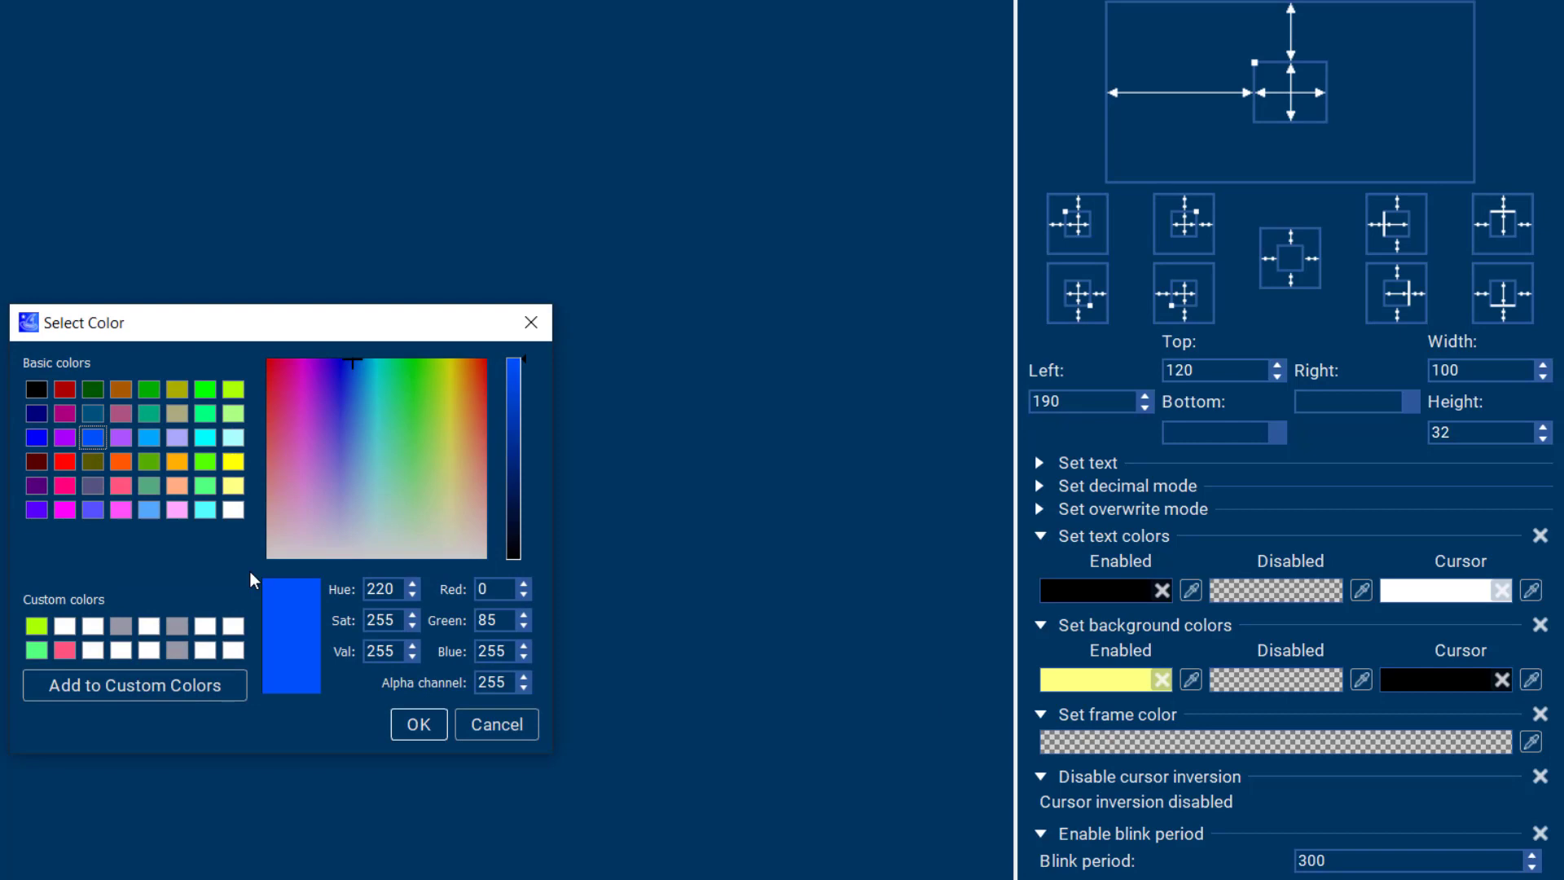
{"action": "left_click", "coordinate": [418, 726]}
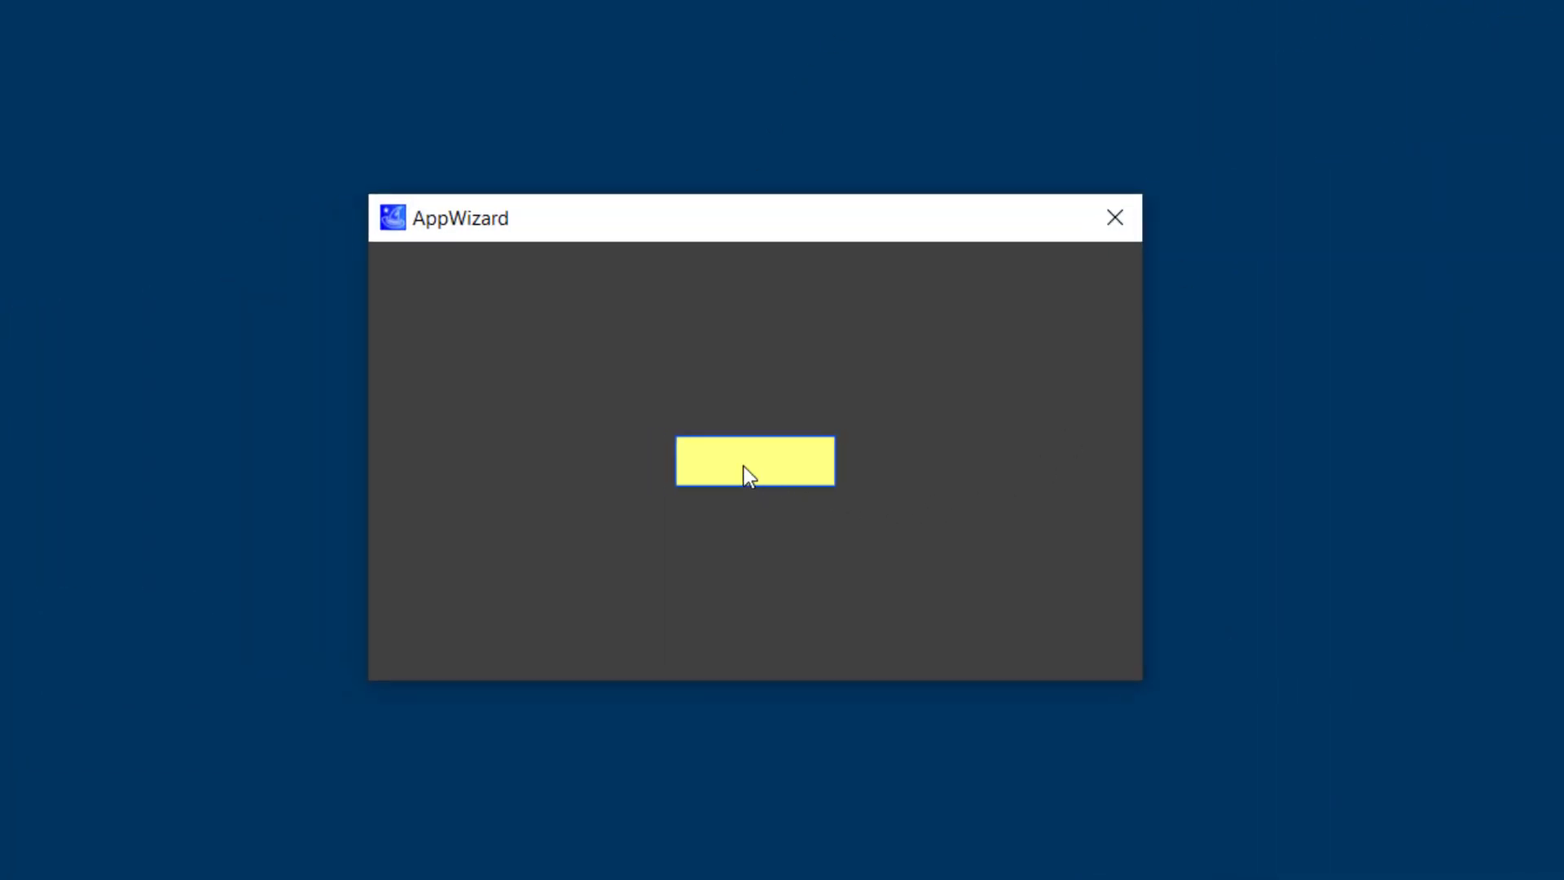
{"action": "left_click", "coordinate": [743, 466]}
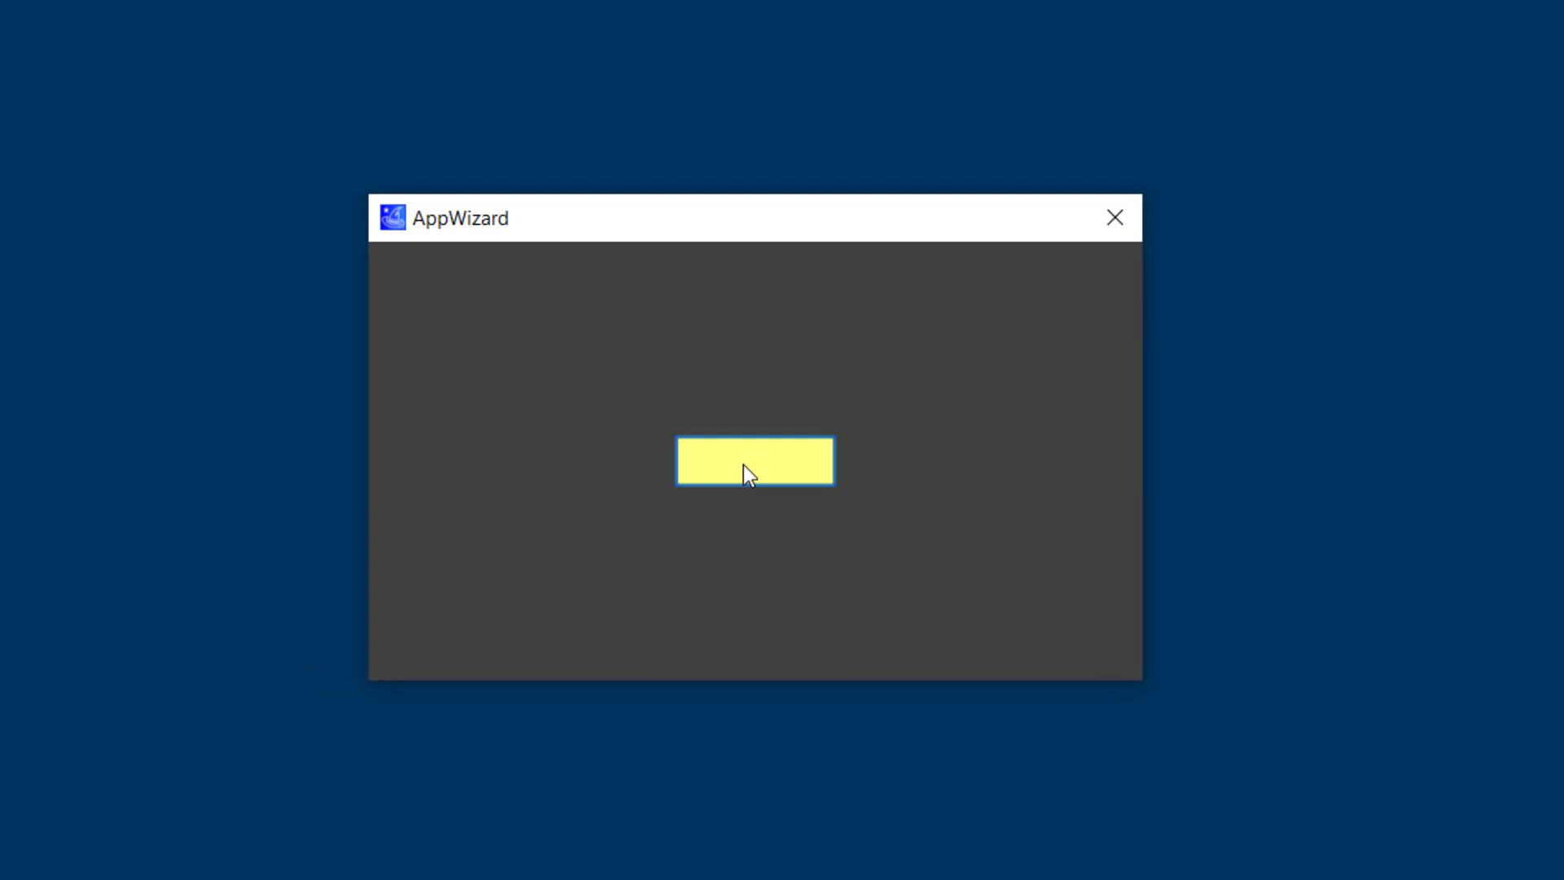
Try a blink period of 100 in a preview, then restore it to 300
{"action": "left_click", "coordinate": [1114, 217]}
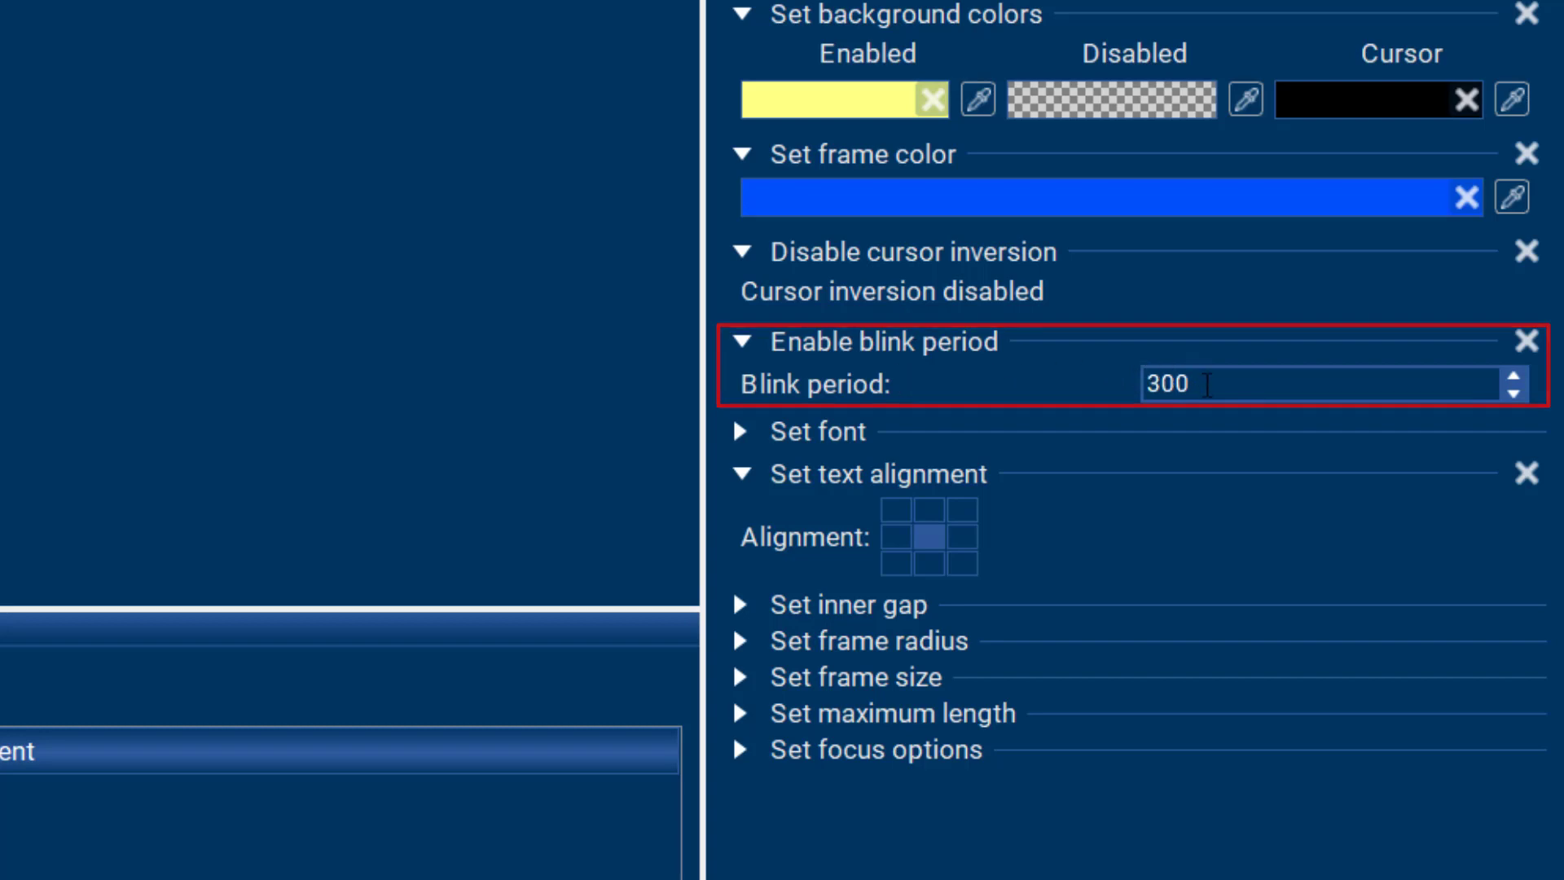
{"action": "double_click", "coordinate": [1195, 384]}
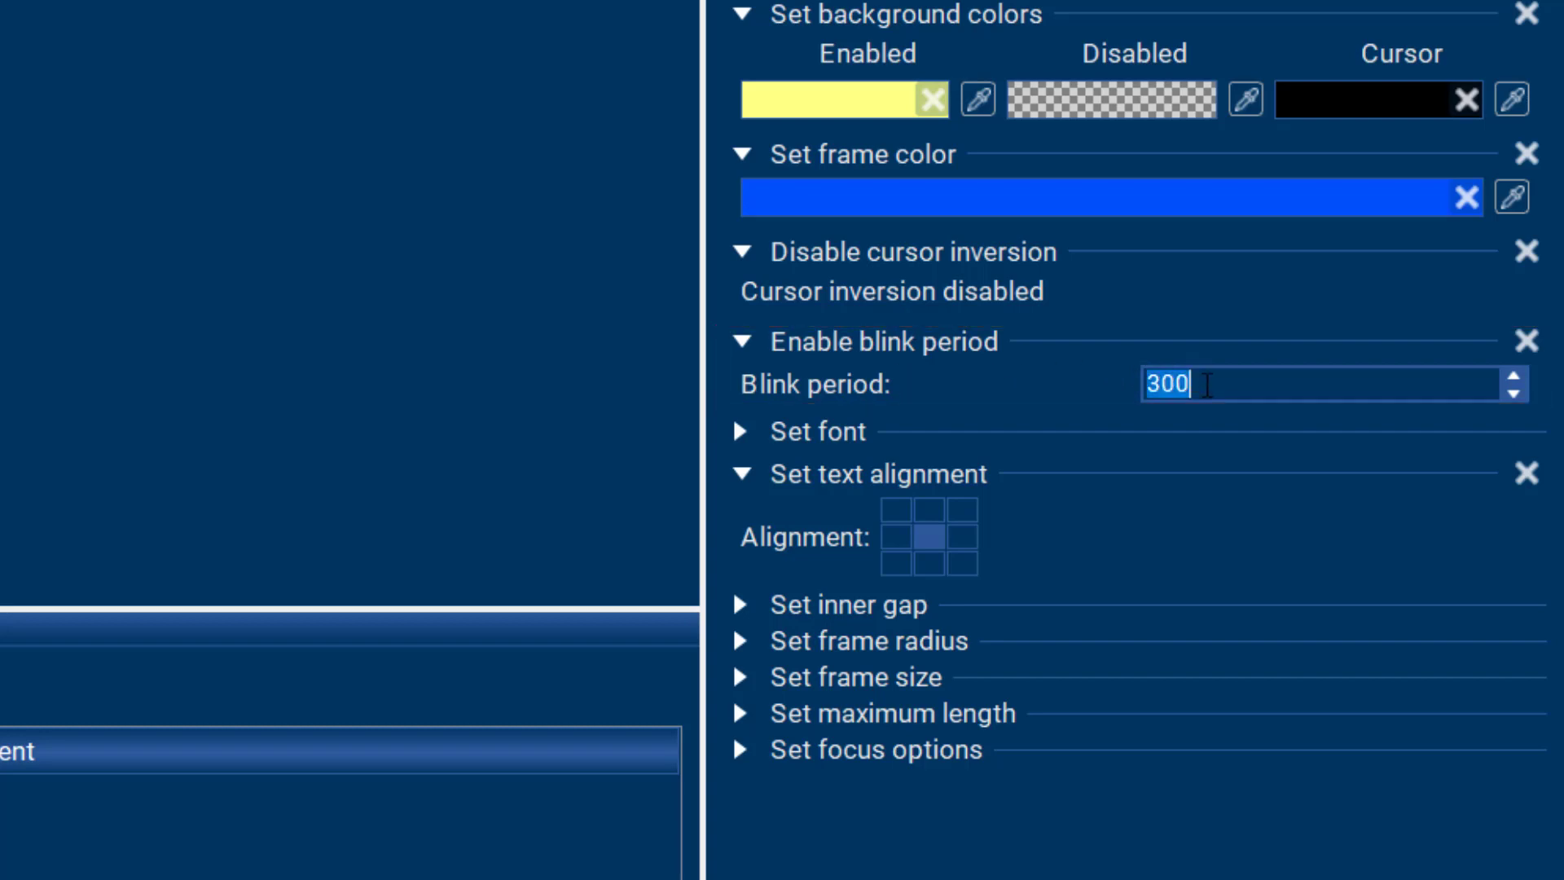
{"action": "type", "text": "100"}
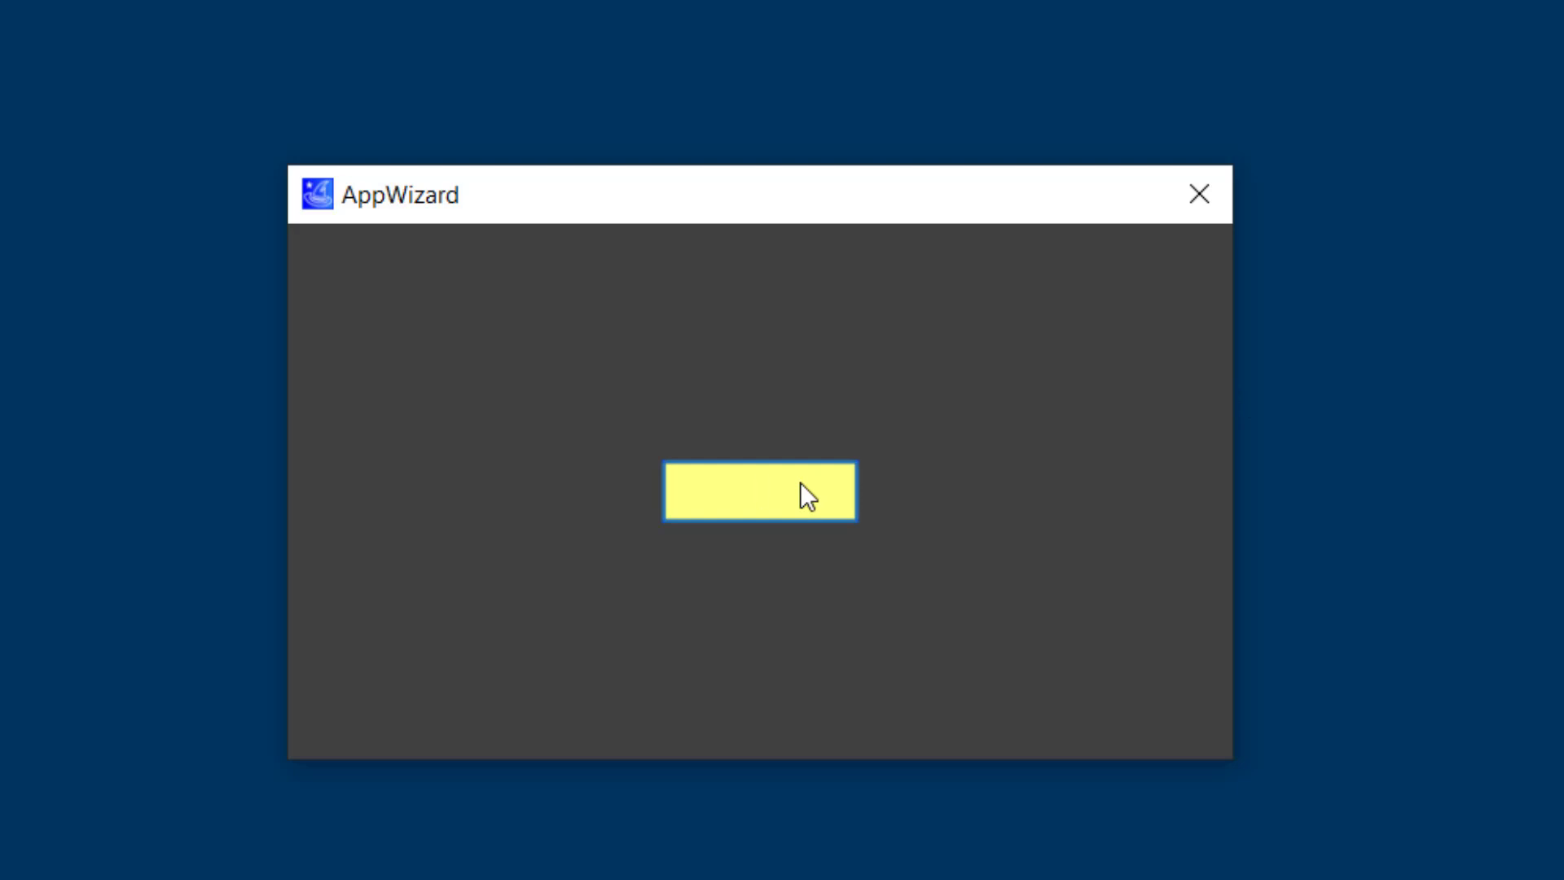
{"action": "left_click", "coordinate": [800, 483]}
{"action": "left_click", "coordinate": [1199, 193]}
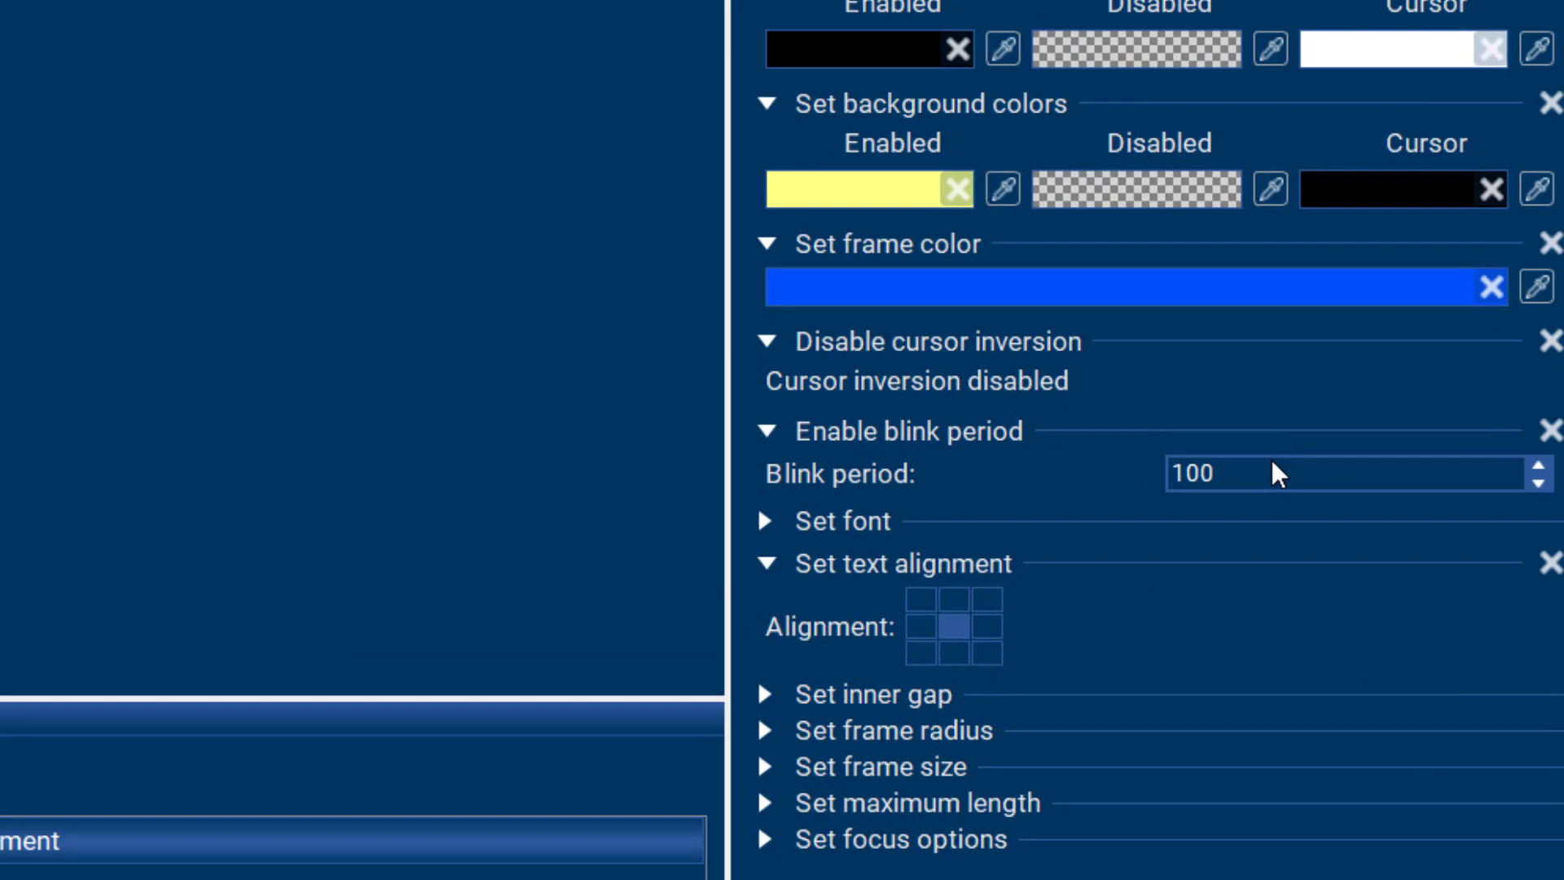
{"action": "double_click", "coordinate": [1247, 462]}
{"action": "type", "text": "3"}
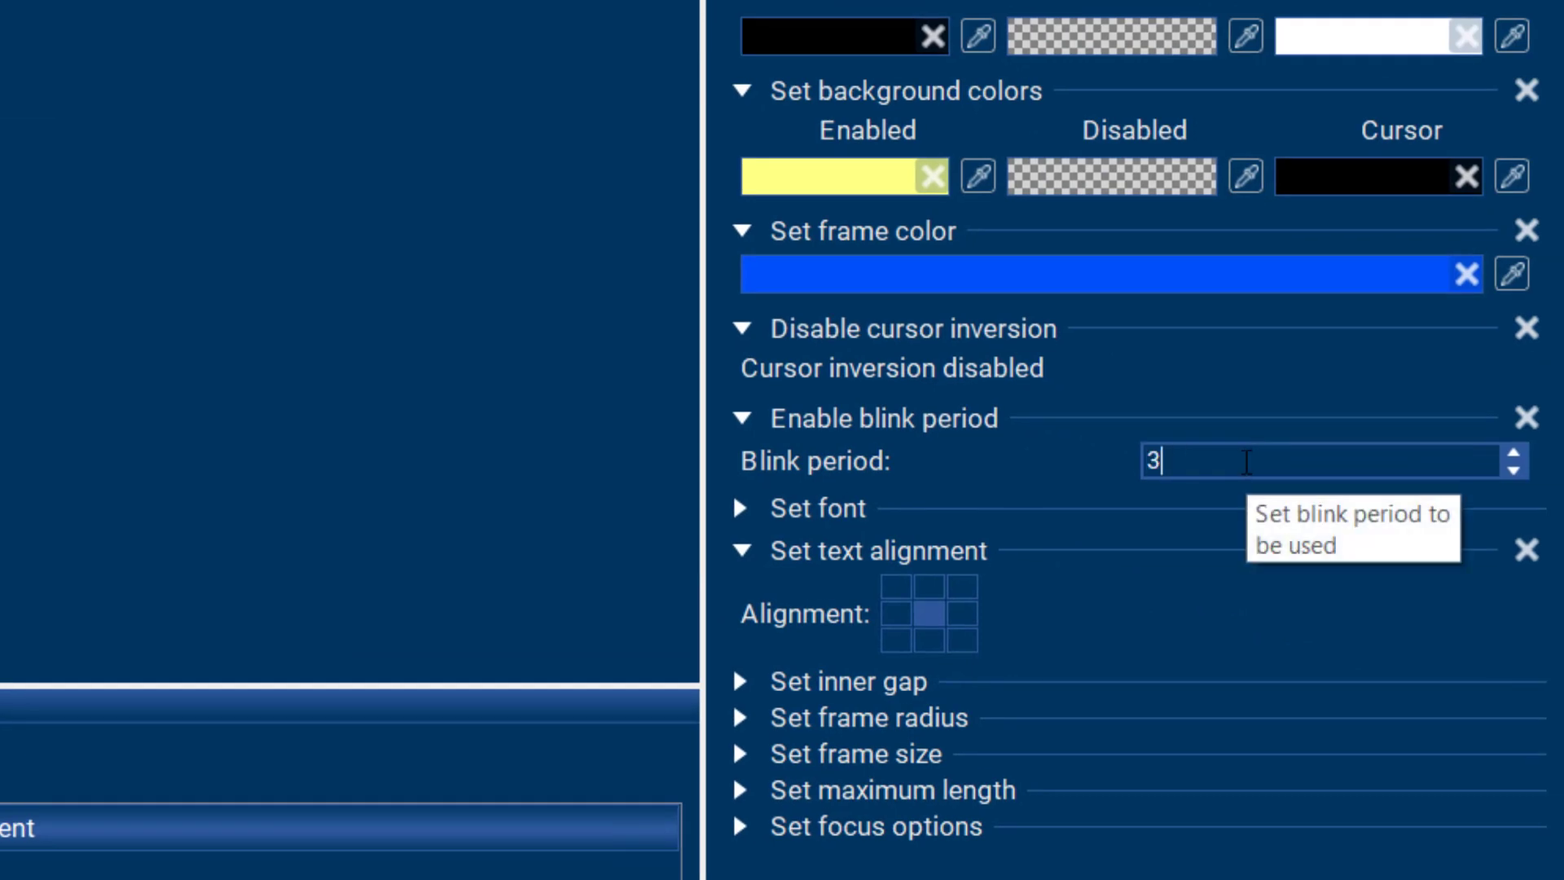
{"action": "type", "text": "00"}
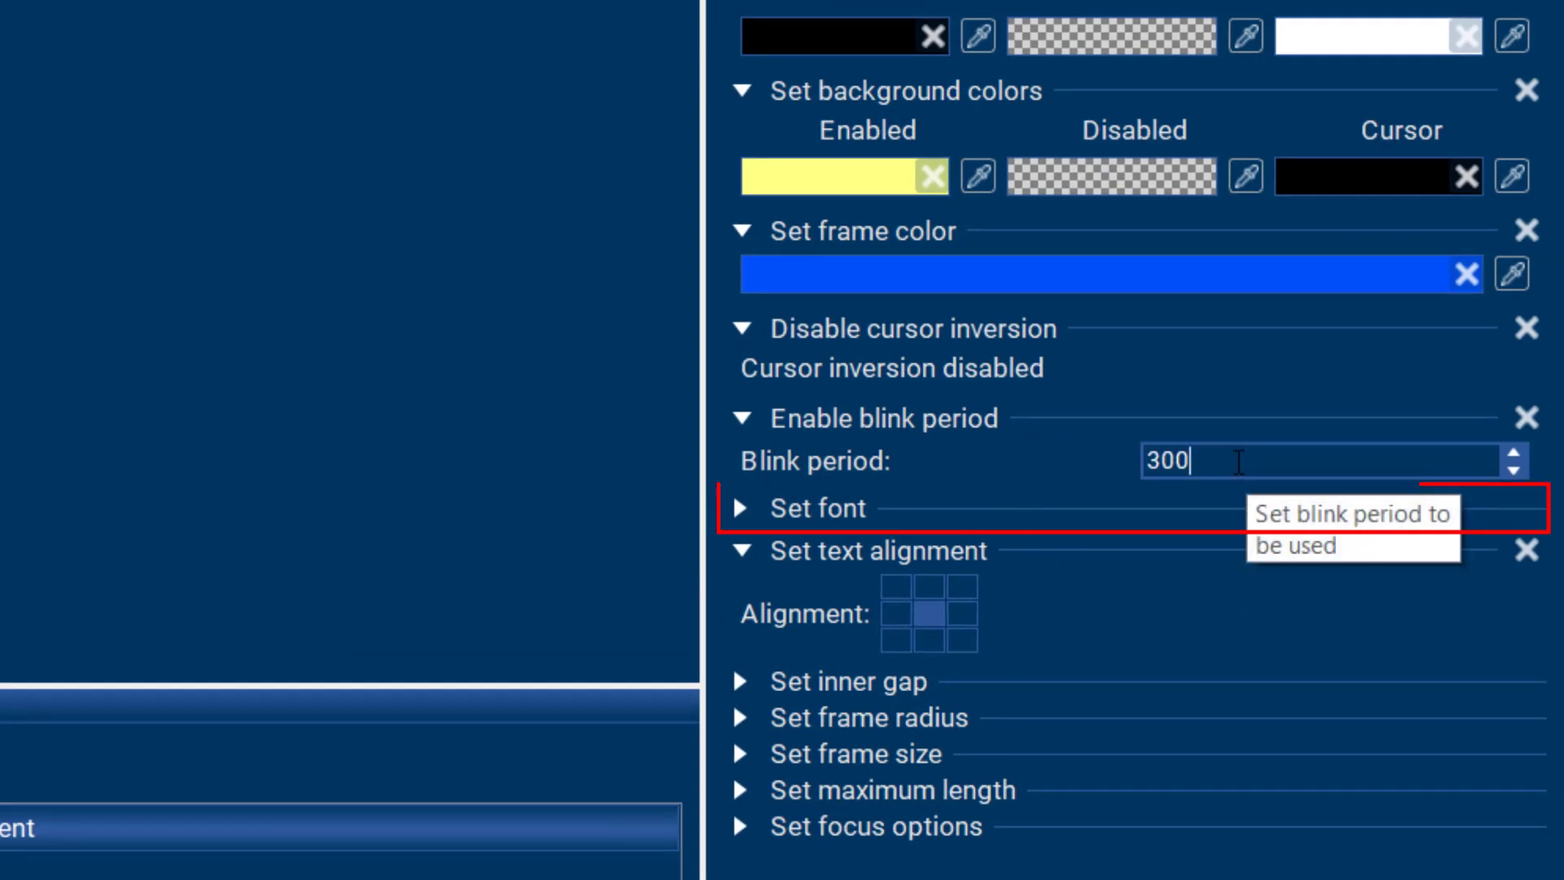
Choose the Roboto_40_Normal_EXT_AA4 font, check it in the preview, and add an inner gap of 0
{"action": "left_click", "coordinate": [741, 510]}
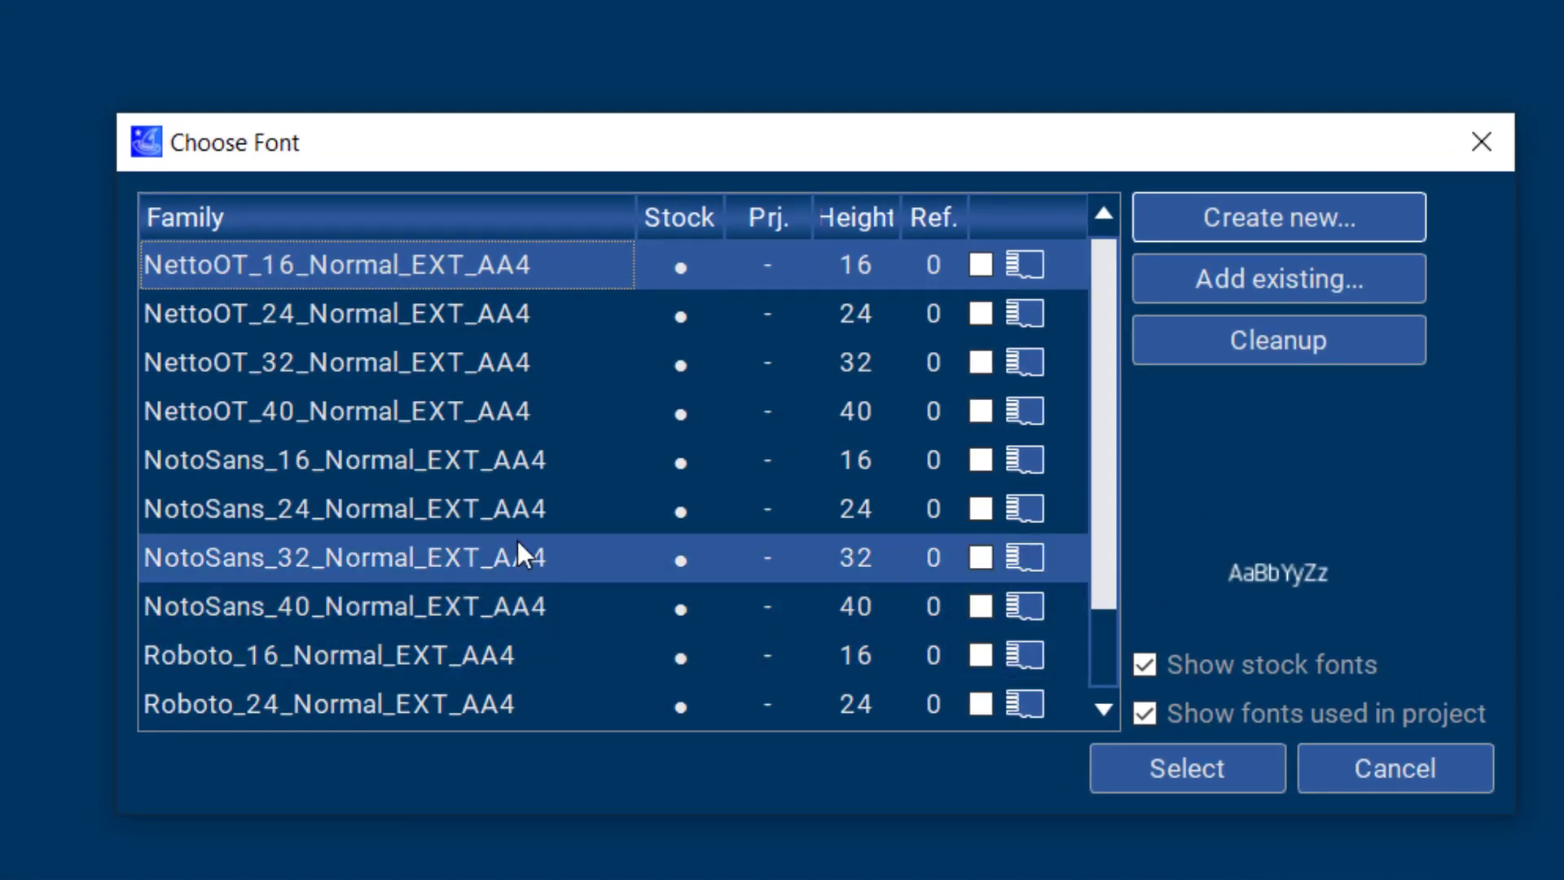
{"action": "scroll", "coordinate": [494, 526], "scroll_direction": "down", "scroll_amount": 2}
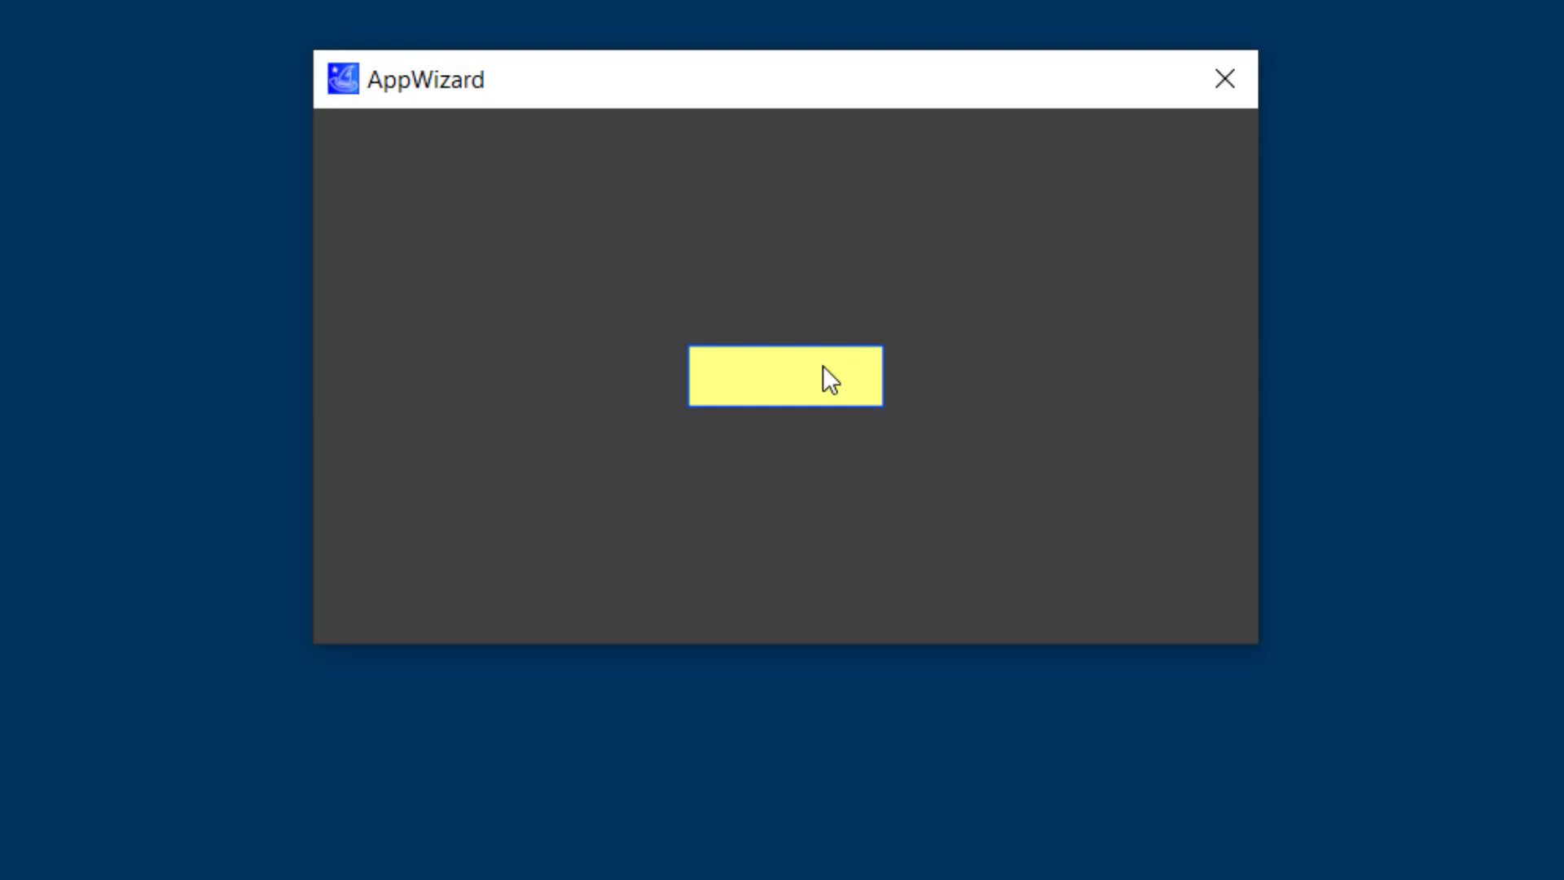
{"action": "left_click", "coordinate": [822, 366]}
{"action": "type", "text": "yyu"}
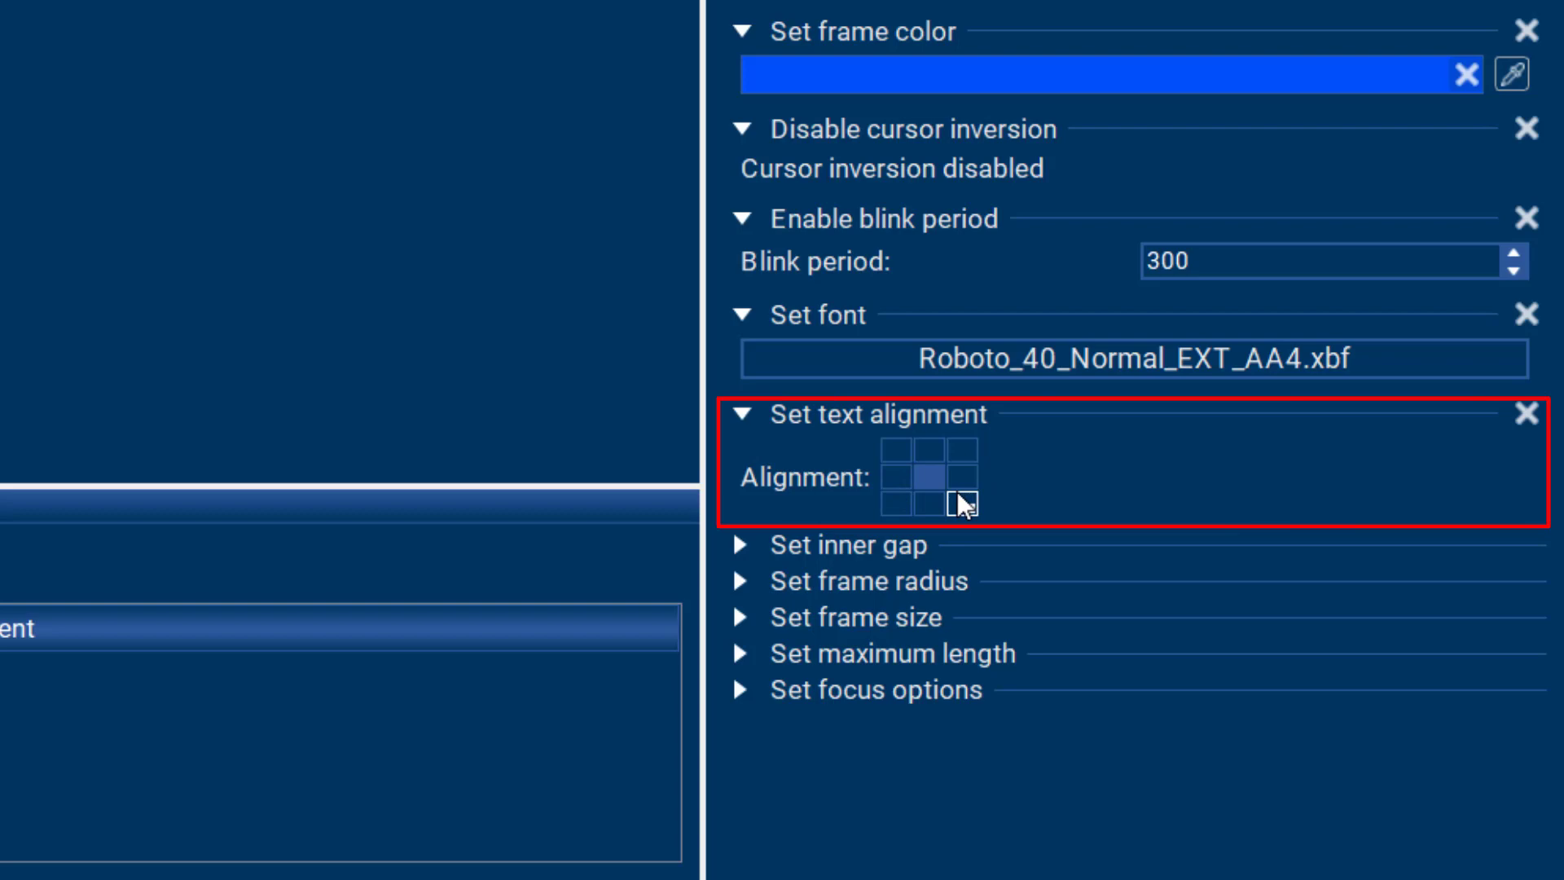
{"action": "left_click", "coordinate": [743, 546]}
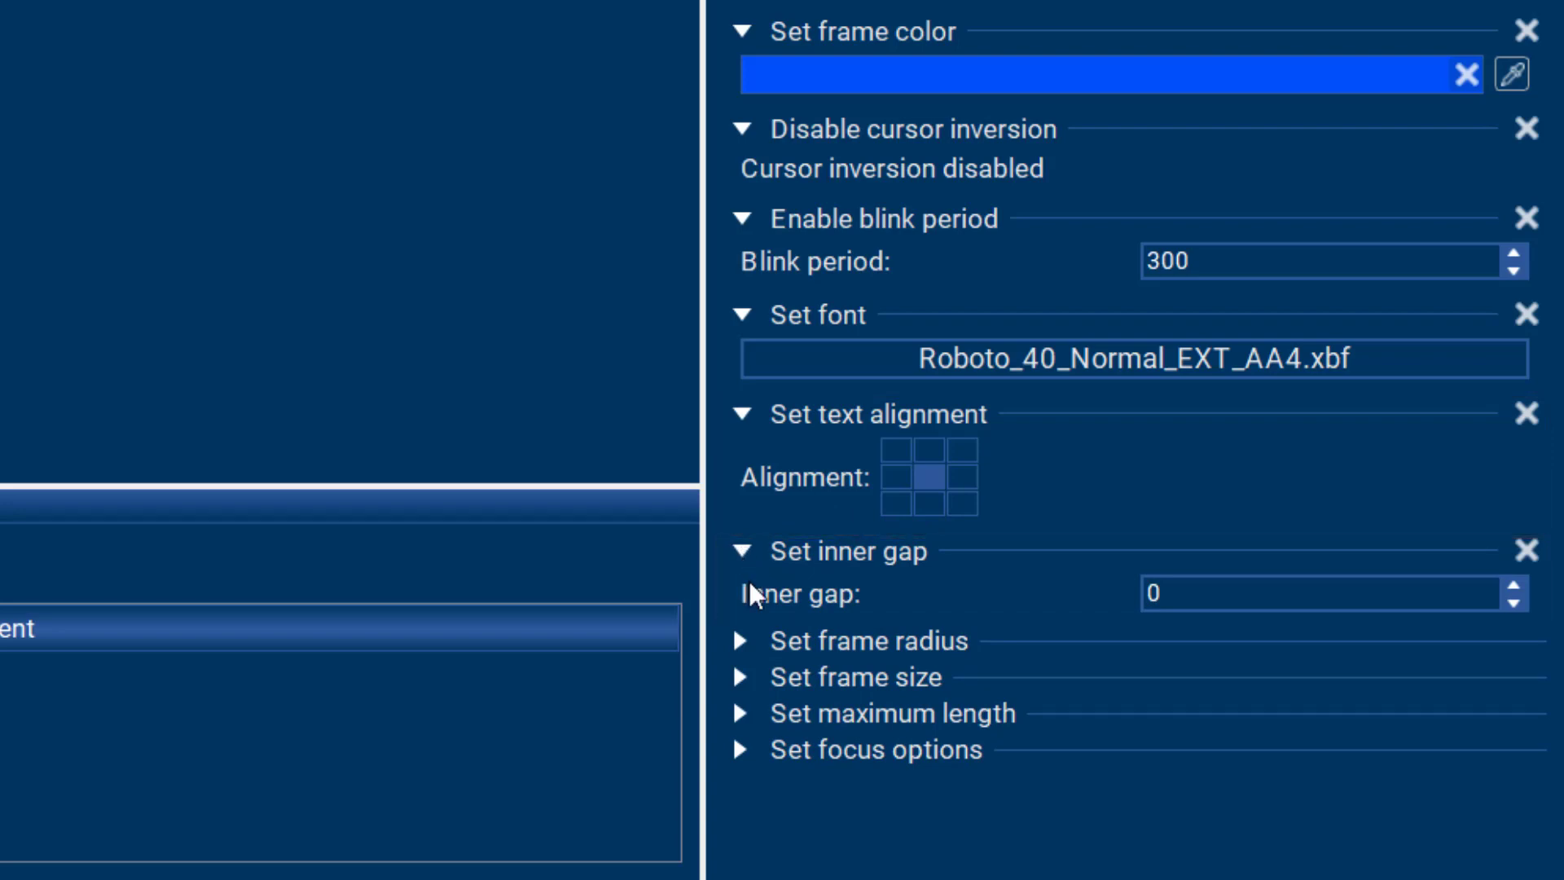
Set the frame radius to 5 and try typing in the rounded edit box in a preview
{"action": "left_click", "coordinate": [741, 641]}
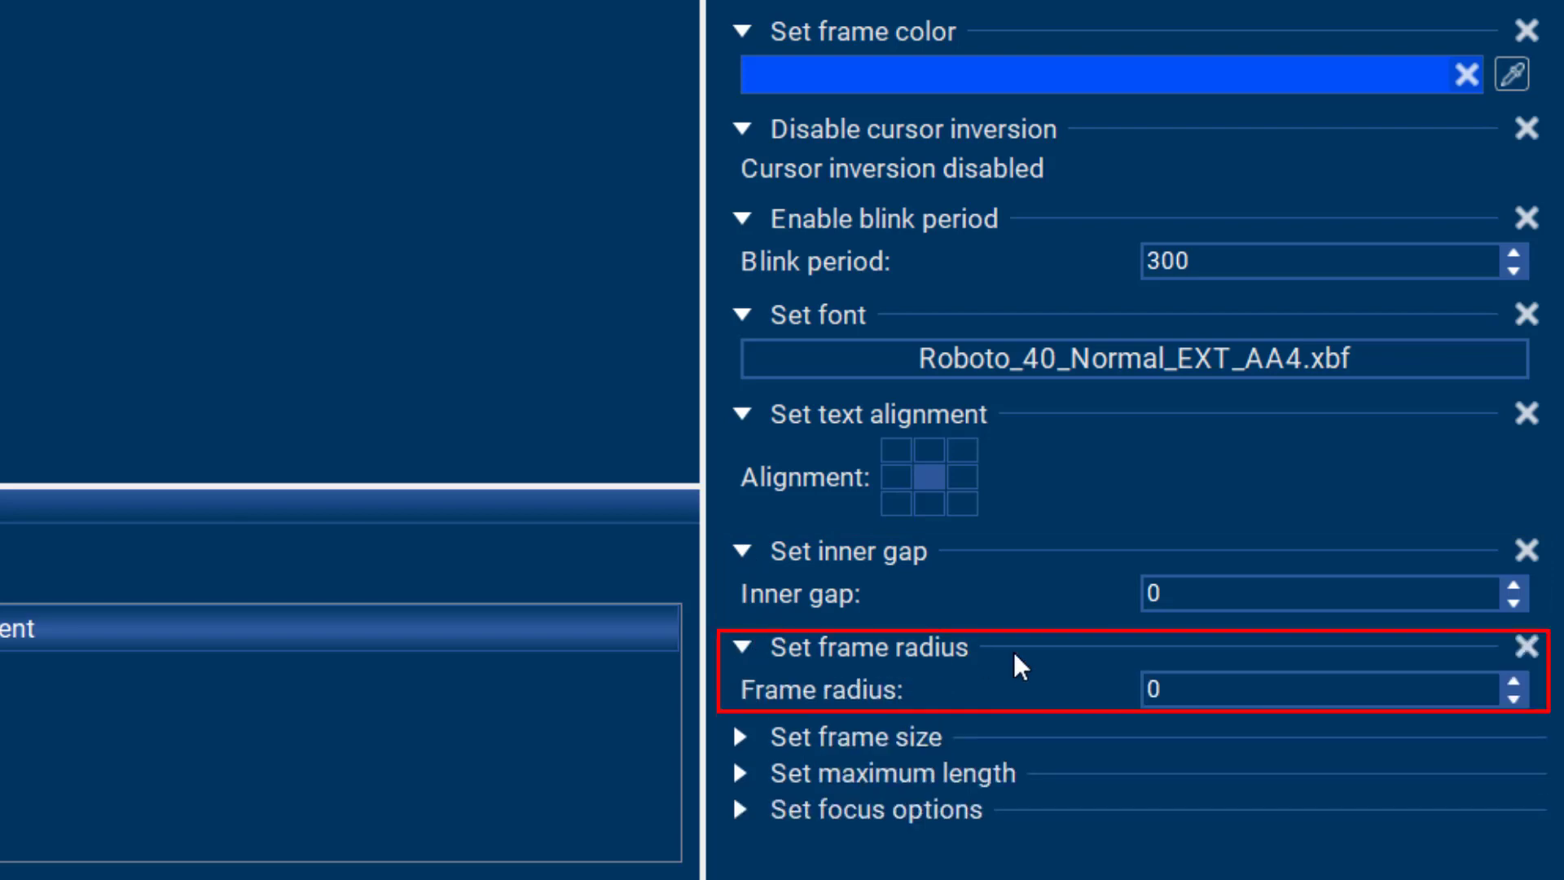
{"action": "double_click", "coordinate": [1156, 690]}
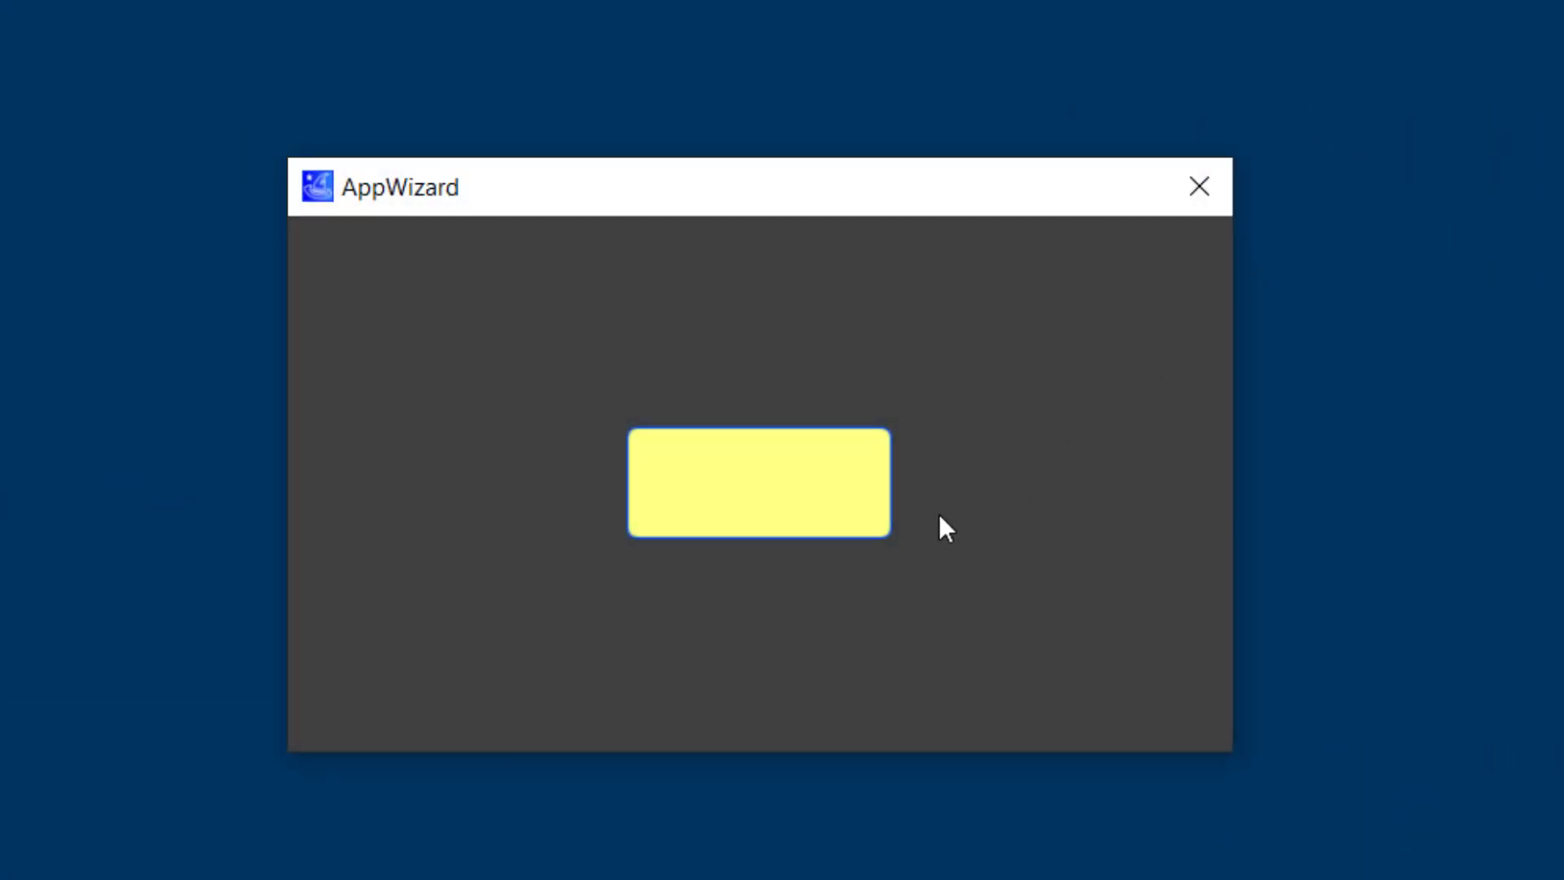
{"action": "left_click", "coordinate": [715, 483]}
{"action": "type", "text": "ggfr"}
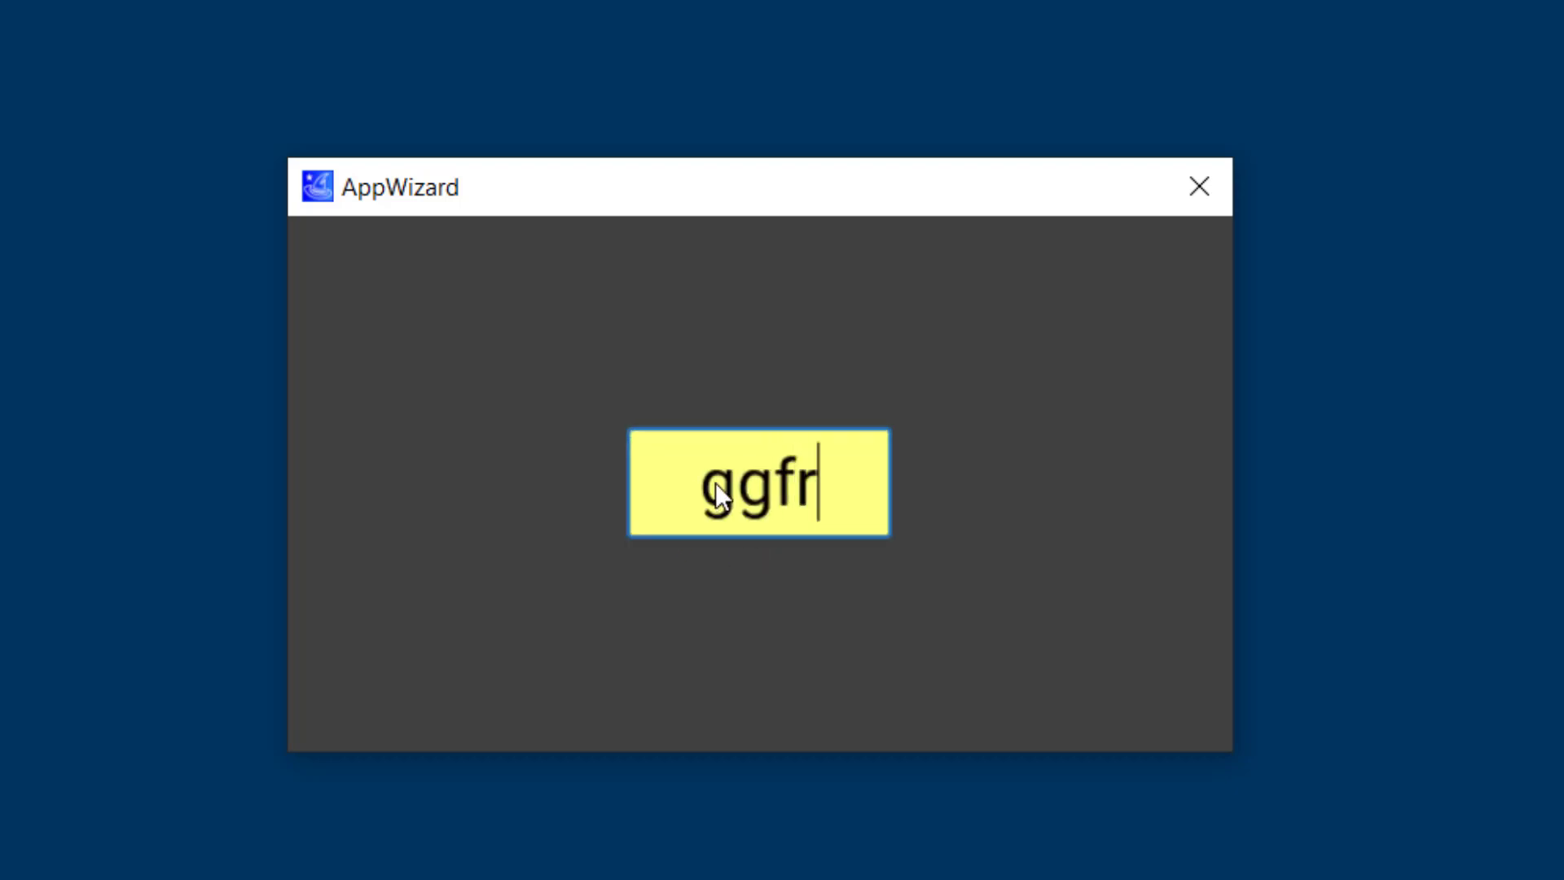
{"action": "type", "text": "t"}
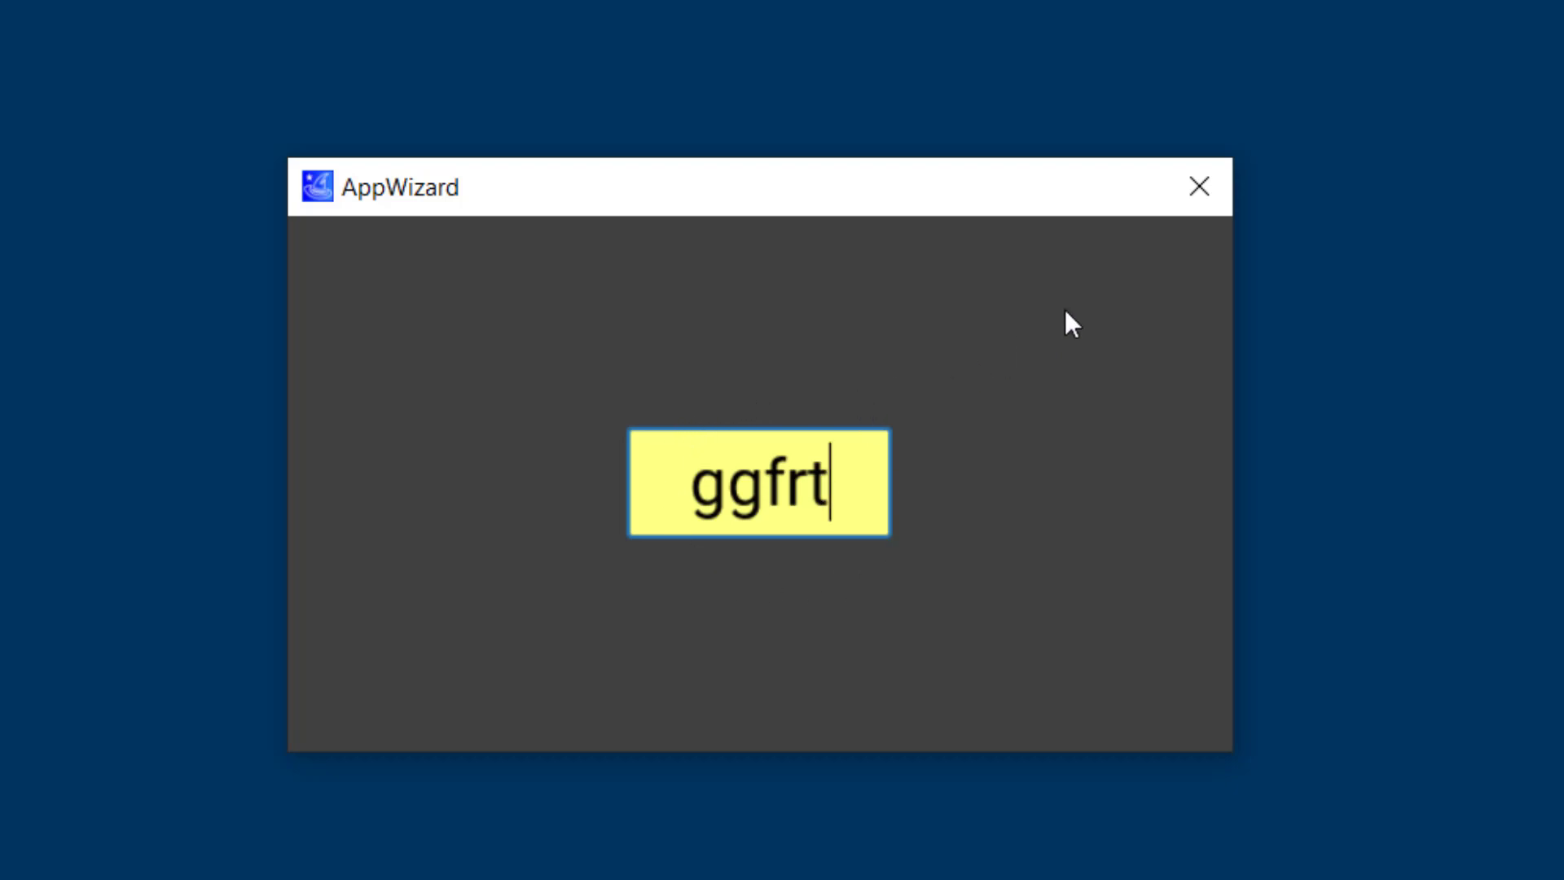
{"action": "left_click", "coordinate": [1199, 186]}
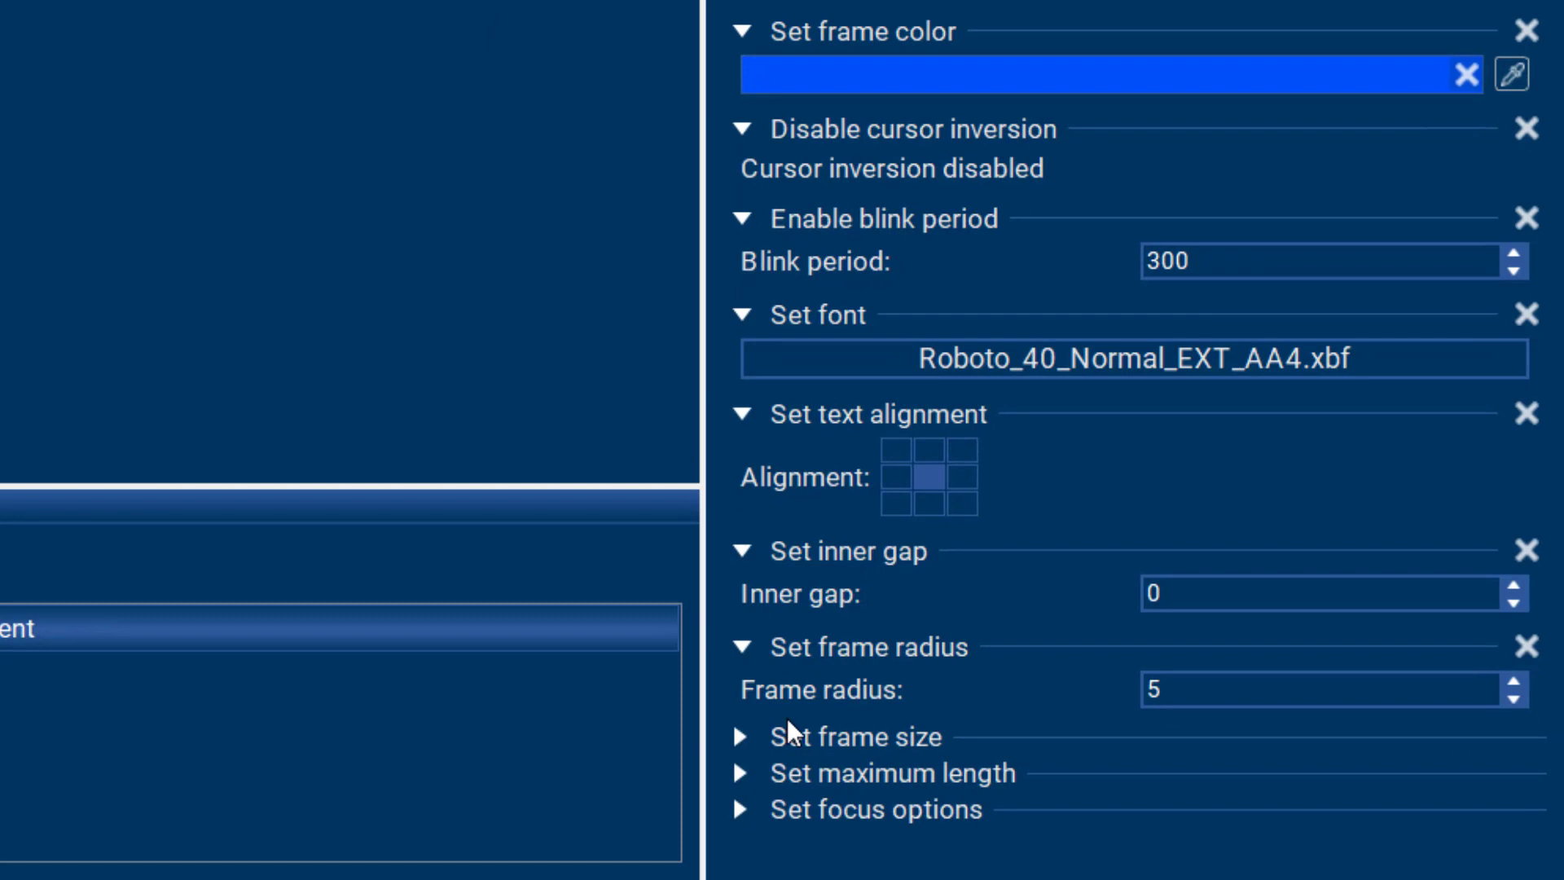
Add a frame size setting and raise it to make the blue frame thicker
{"action": "left_click", "coordinate": [739, 735]}
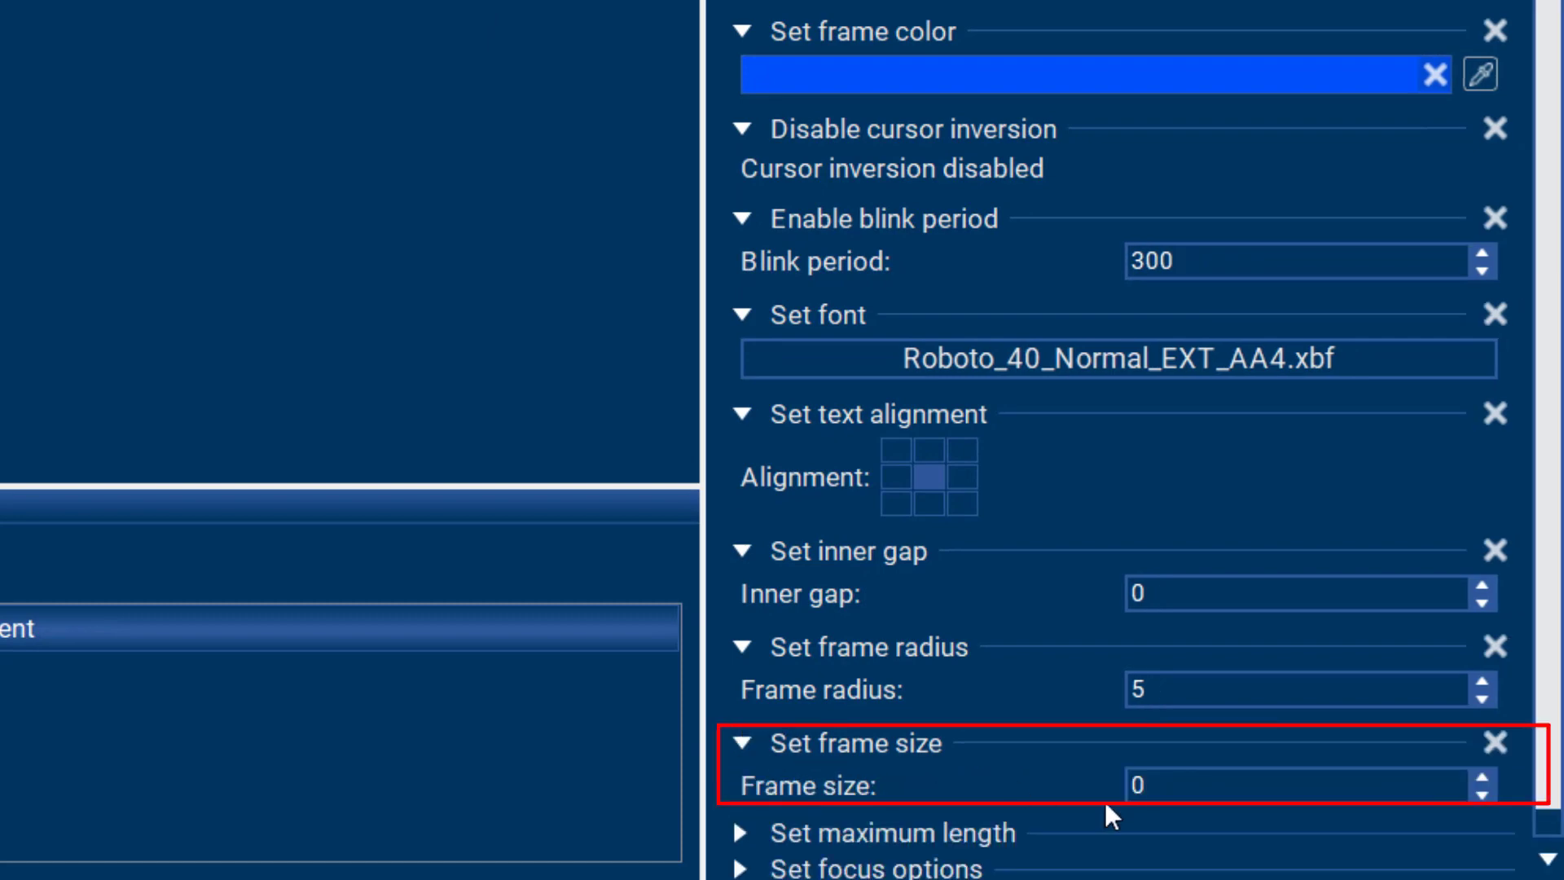
{"action": "left_click", "coordinate": [1482, 777]}
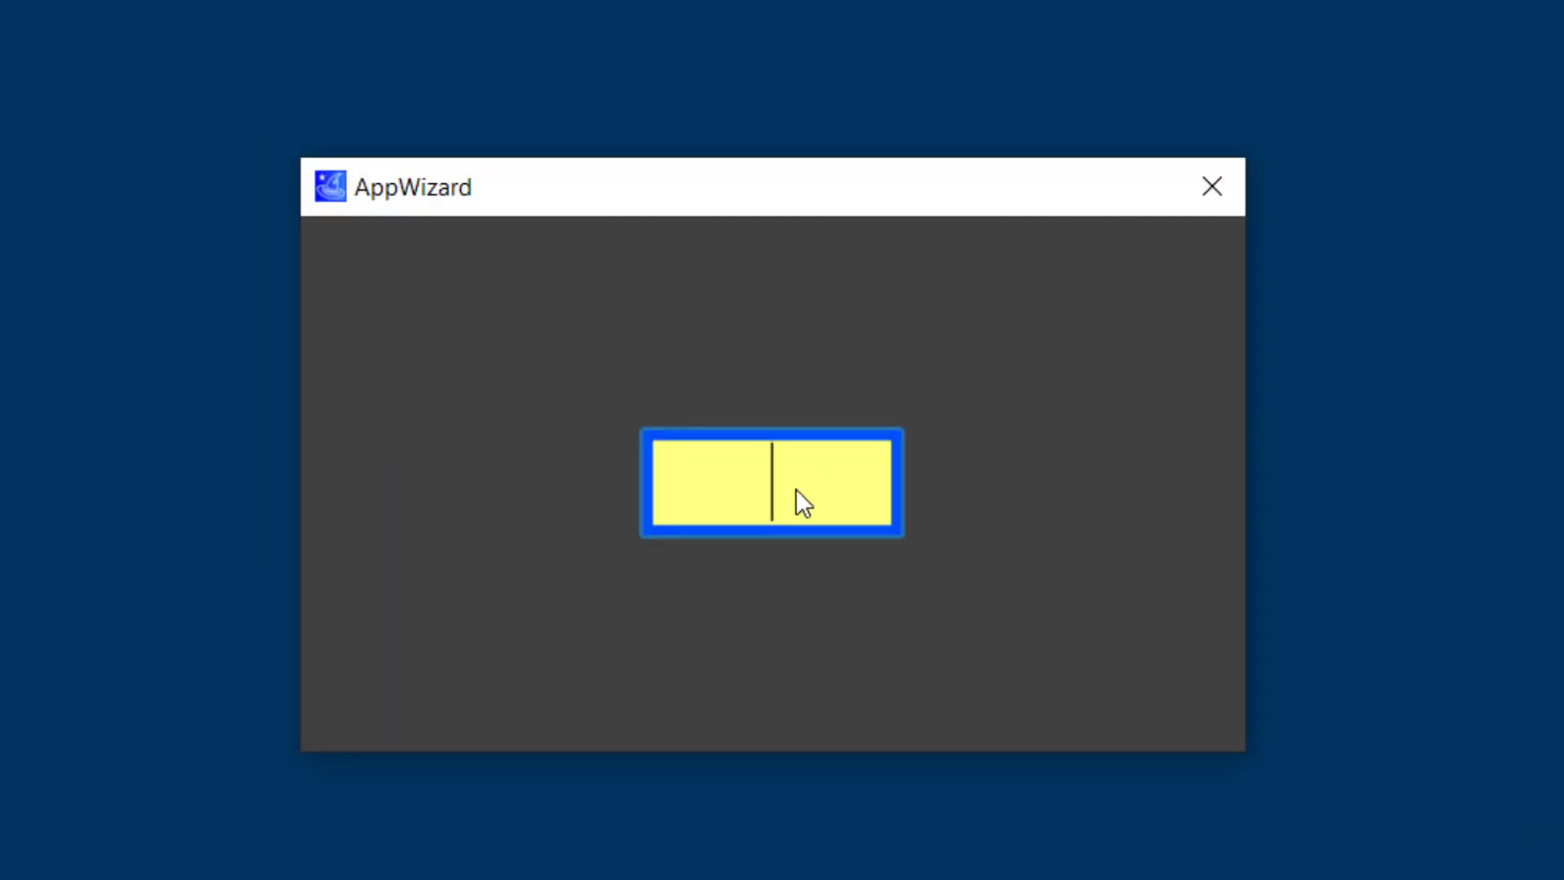
Set the maximum length to 10, enlarge the edit box, and test typing in a preview
{"action": "left_click", "coordinate": [1210, 186]}
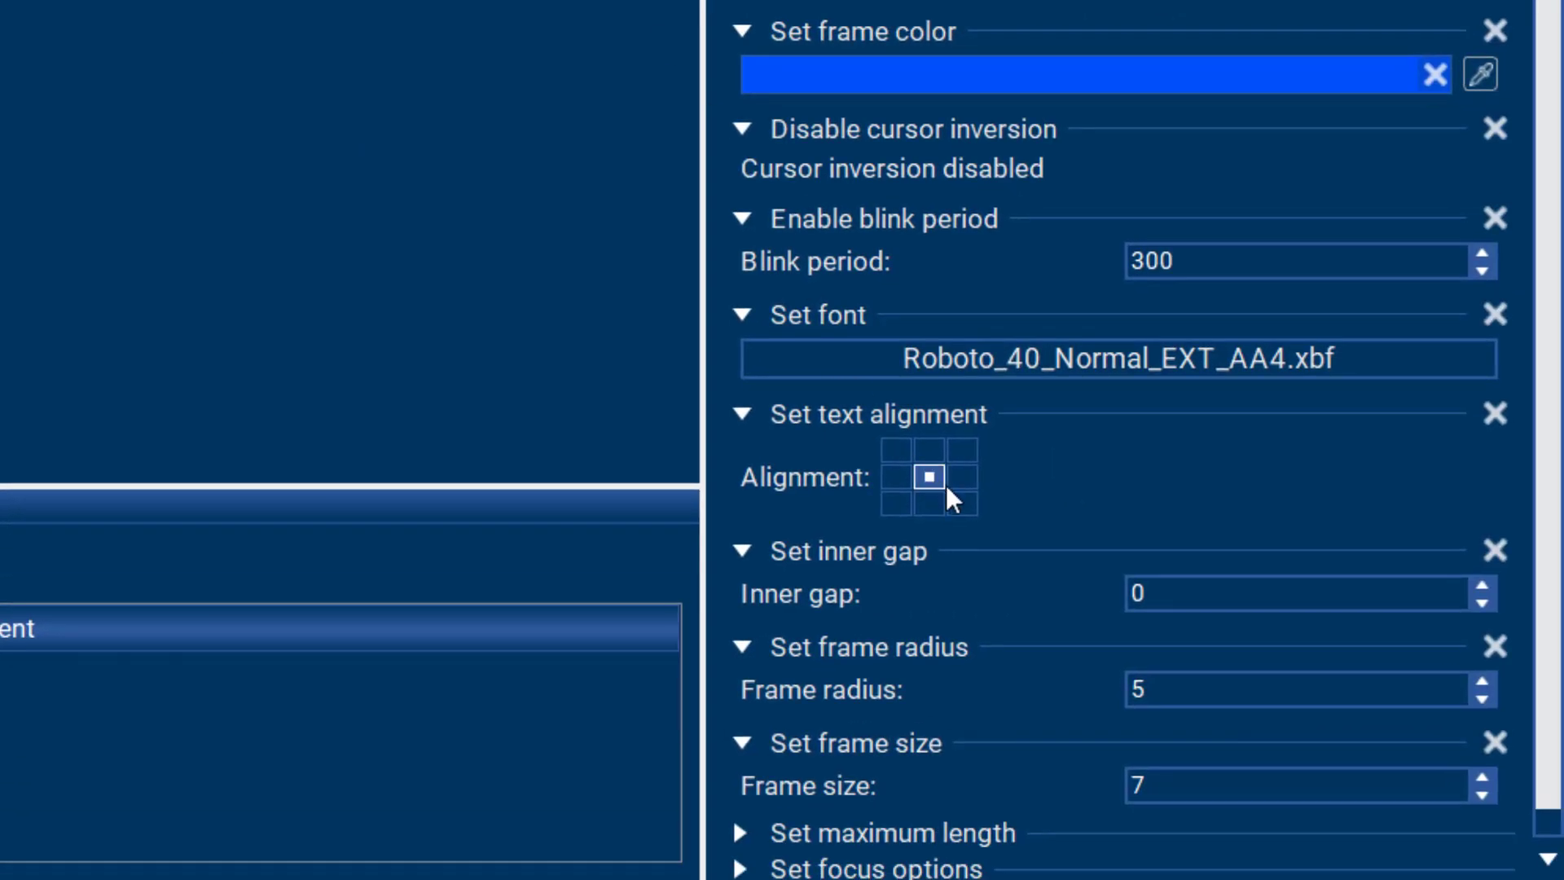
{"action": "scroll", "coordinate": [946, 485], "scroll_direction": "down", "scroll_amount": 1}
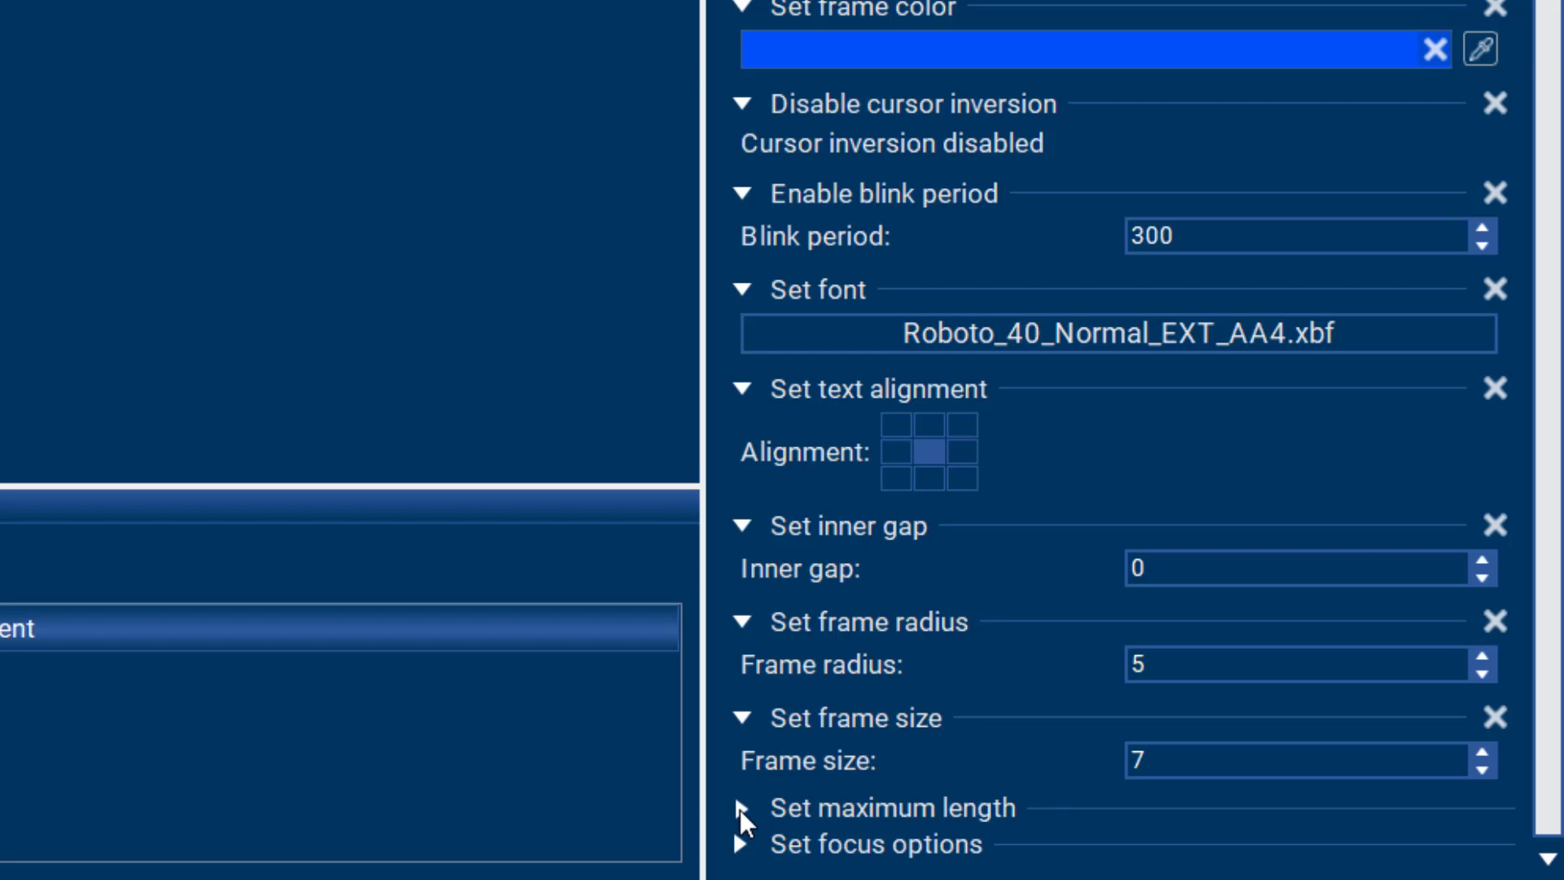
{"action": "left_click", "coordinate": [740, 810]}
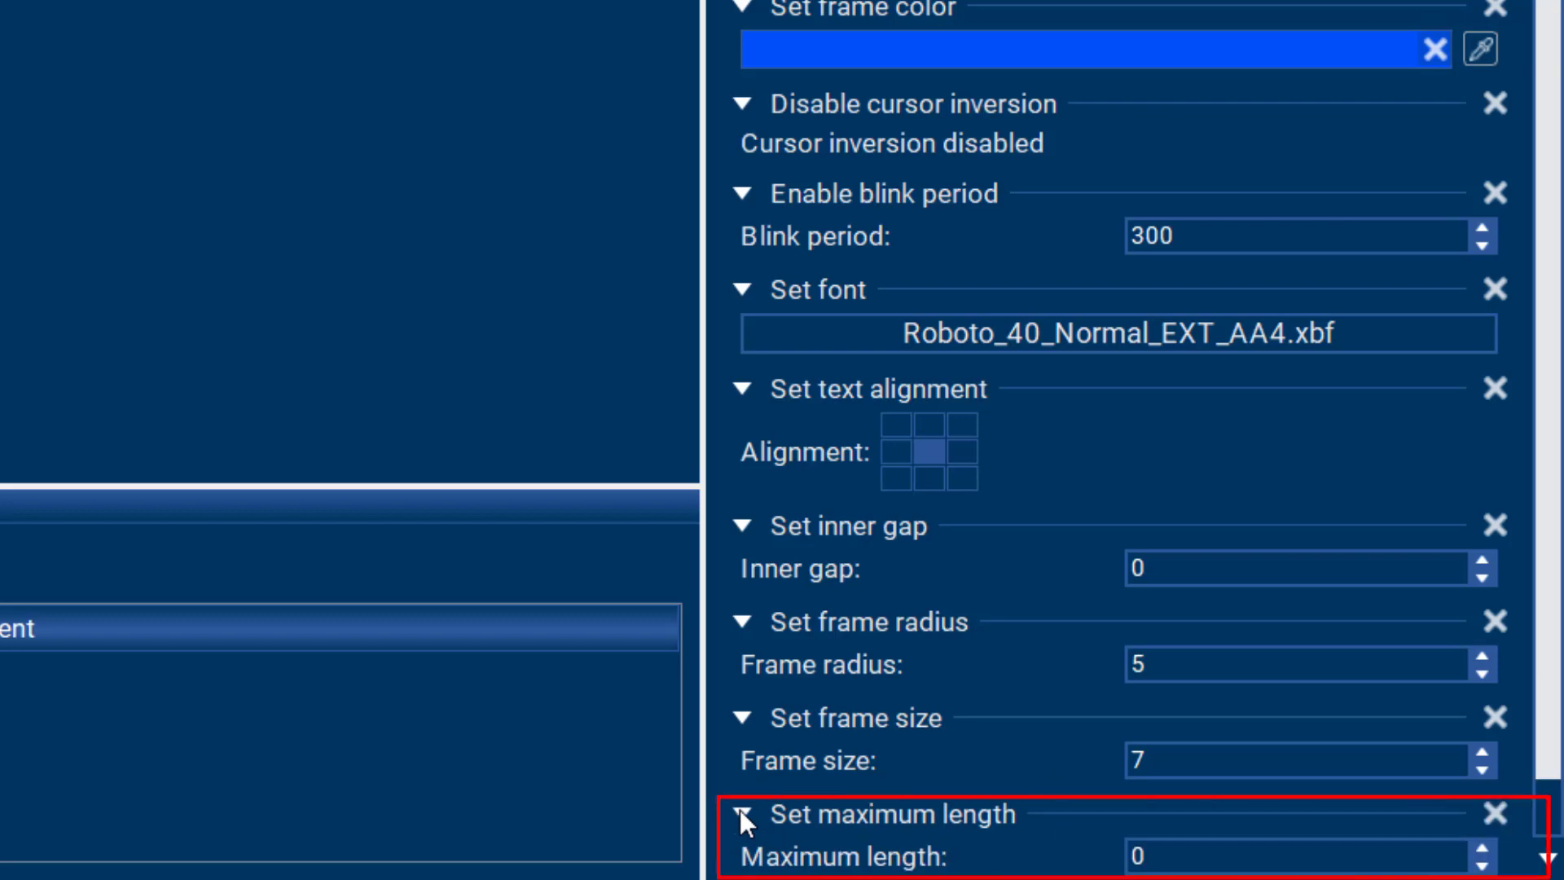
{"action": "double_click", "coordinate": [1154, 856]}
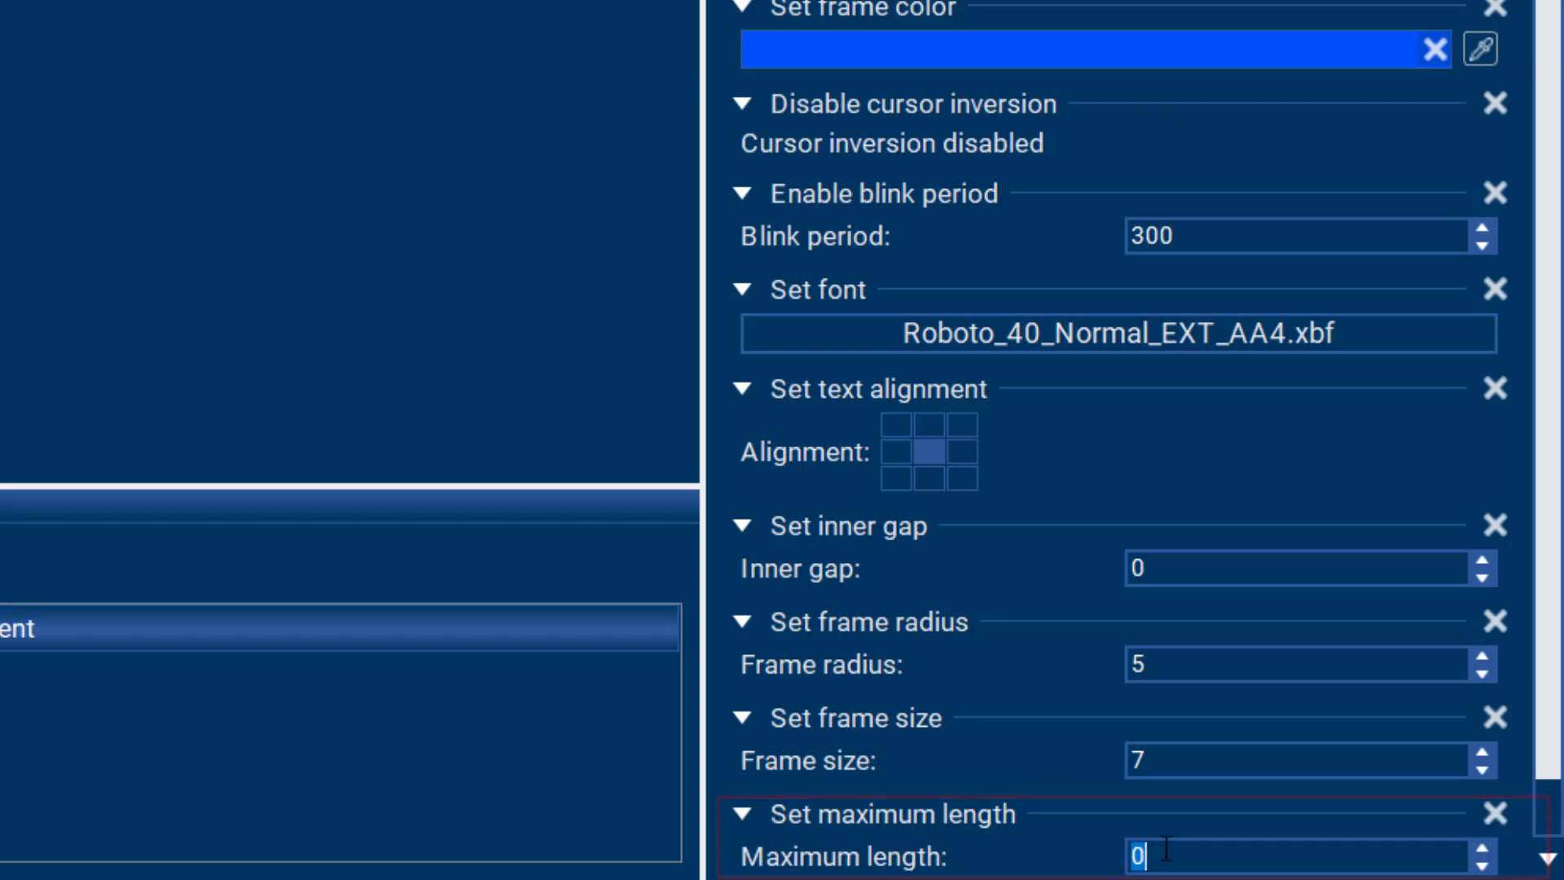
{"action": "type", "text": "10"}
{"action": "double_click", "coordinate": [1149, 856]}
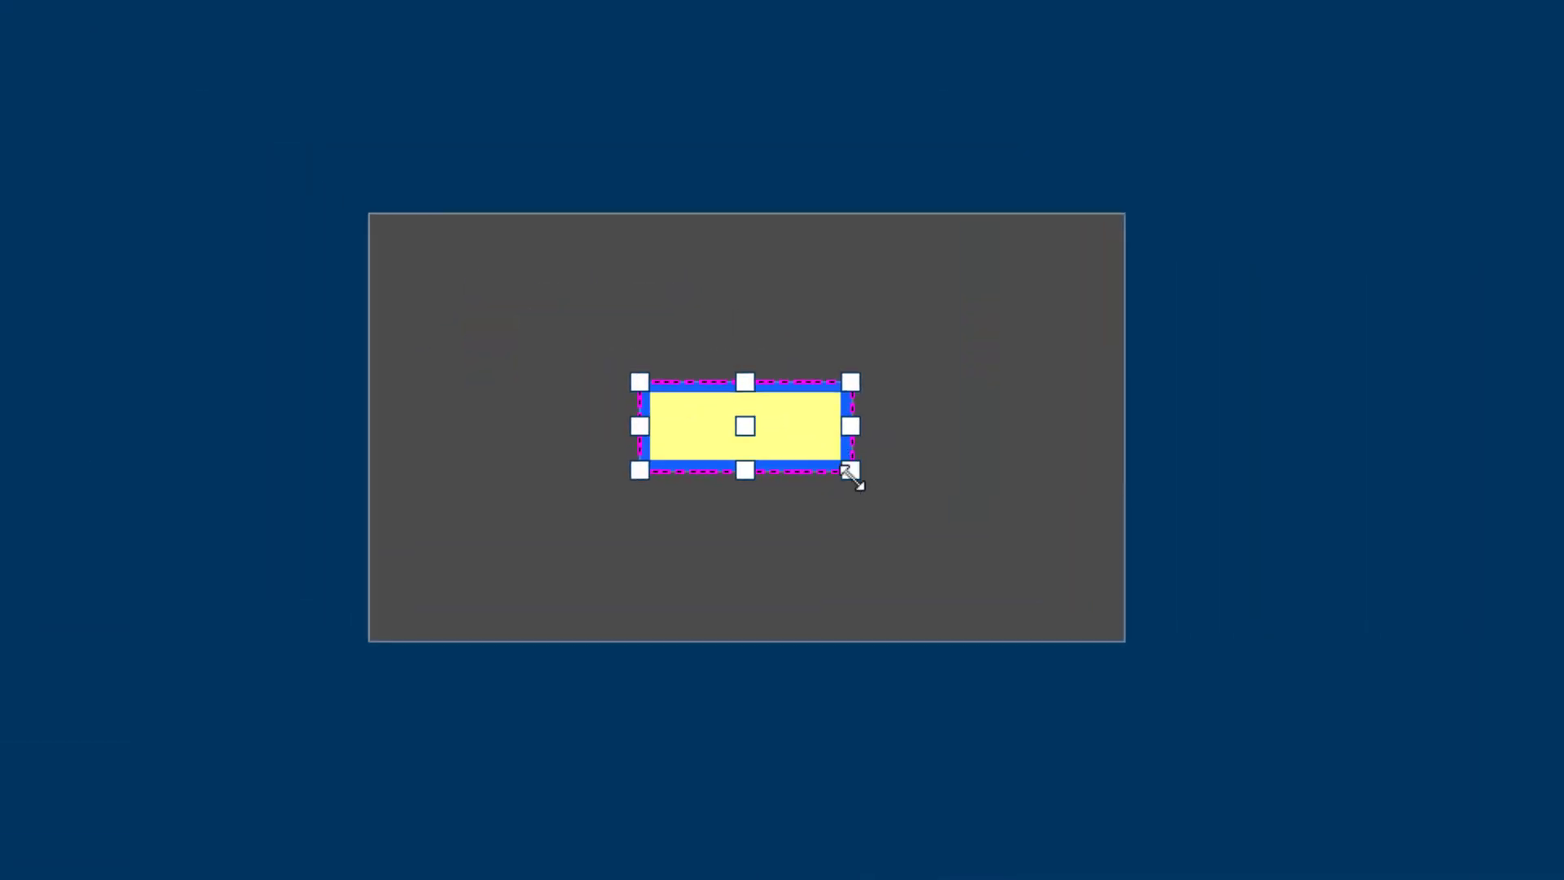
{"action": "left_click_drag", "start_coordinate": [850, 472], "coordinate": [1073, 588]}
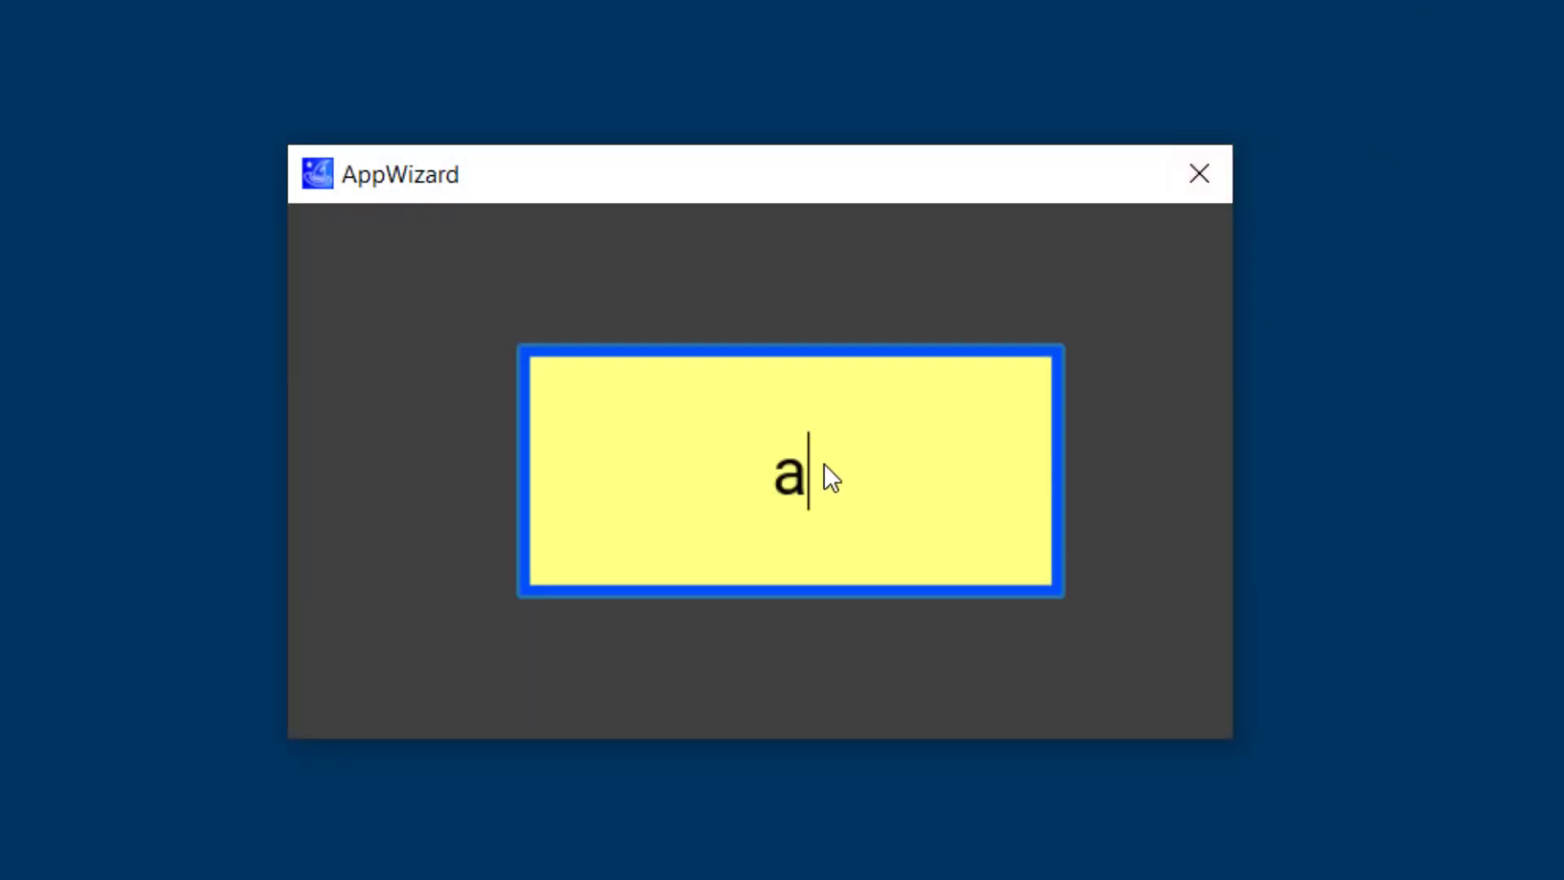
{"action": "type", "text": "sfdretdhf"}
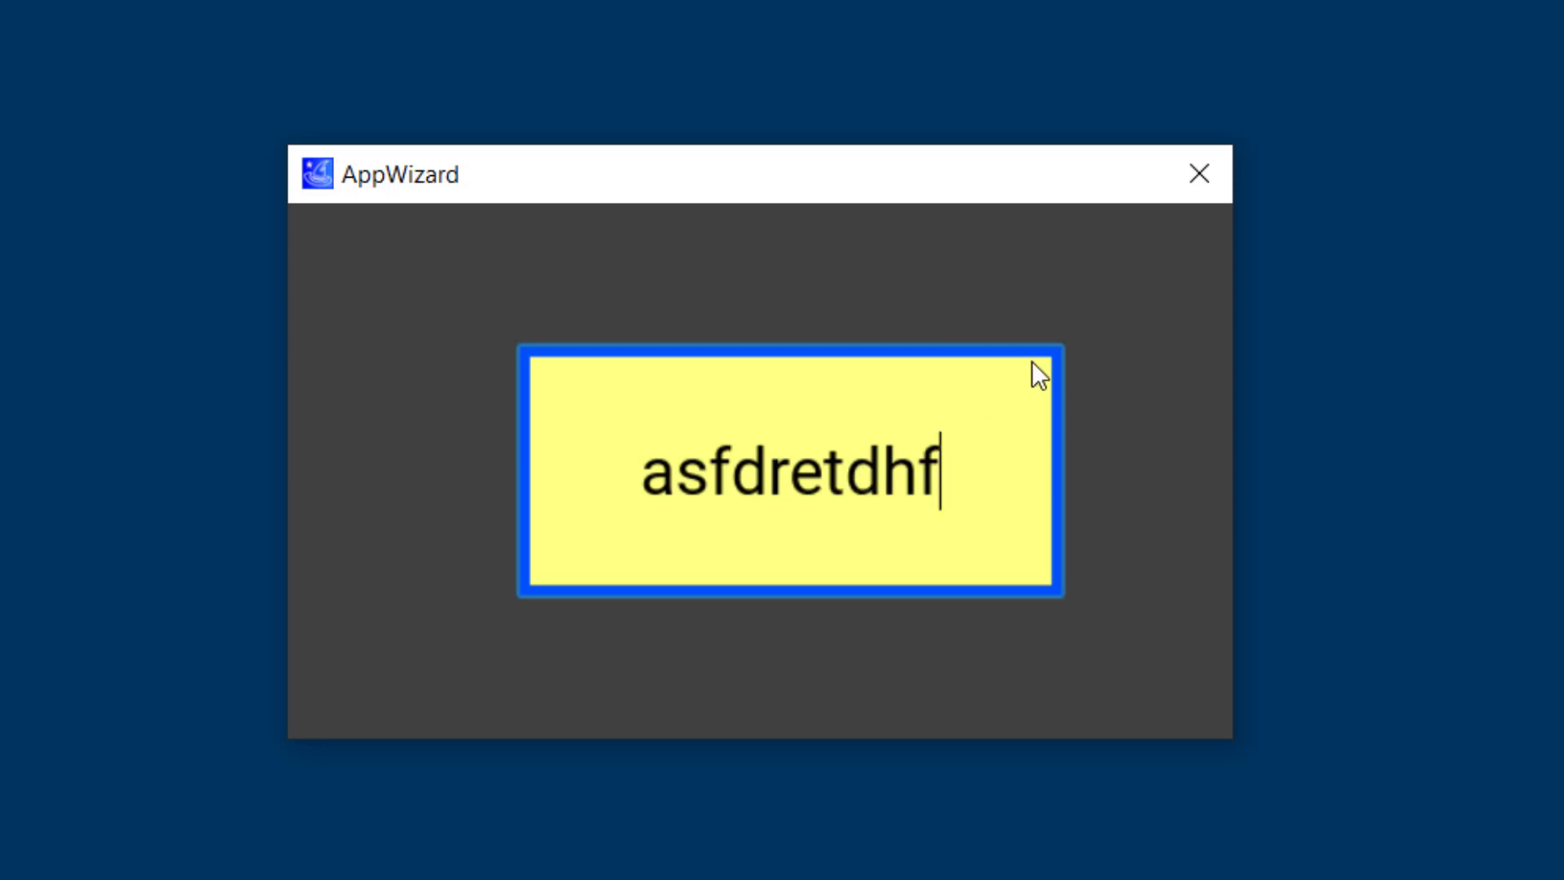
{"action": "left_click", "coordinate": [1197, 175]}
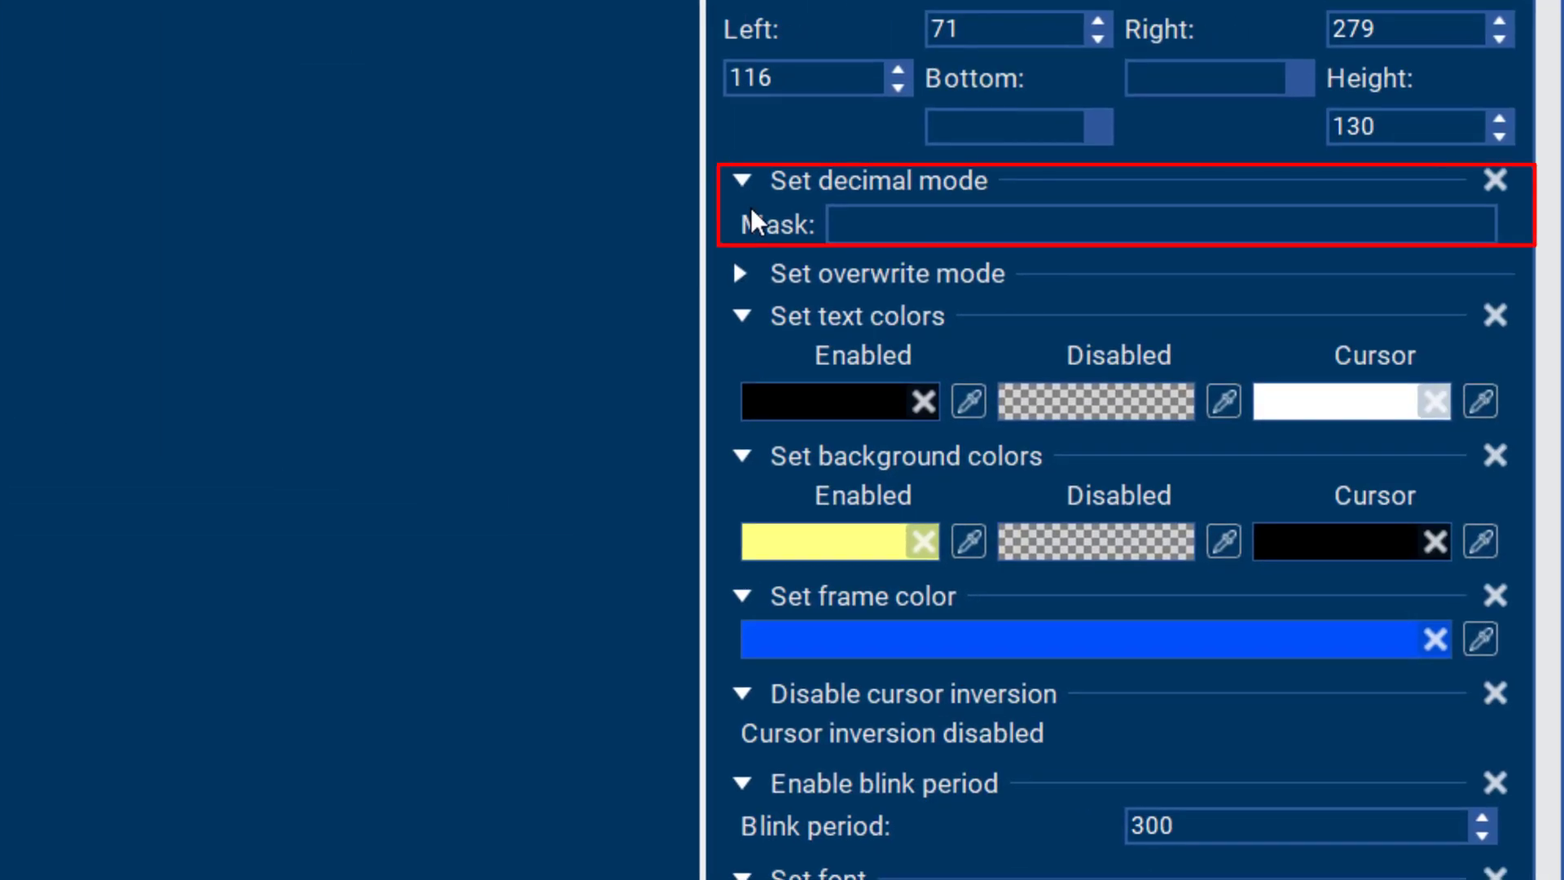
{"action": "scroll", "coordinate": [750, 207], "scroll_direction": "down", "scroll_amount": 1}
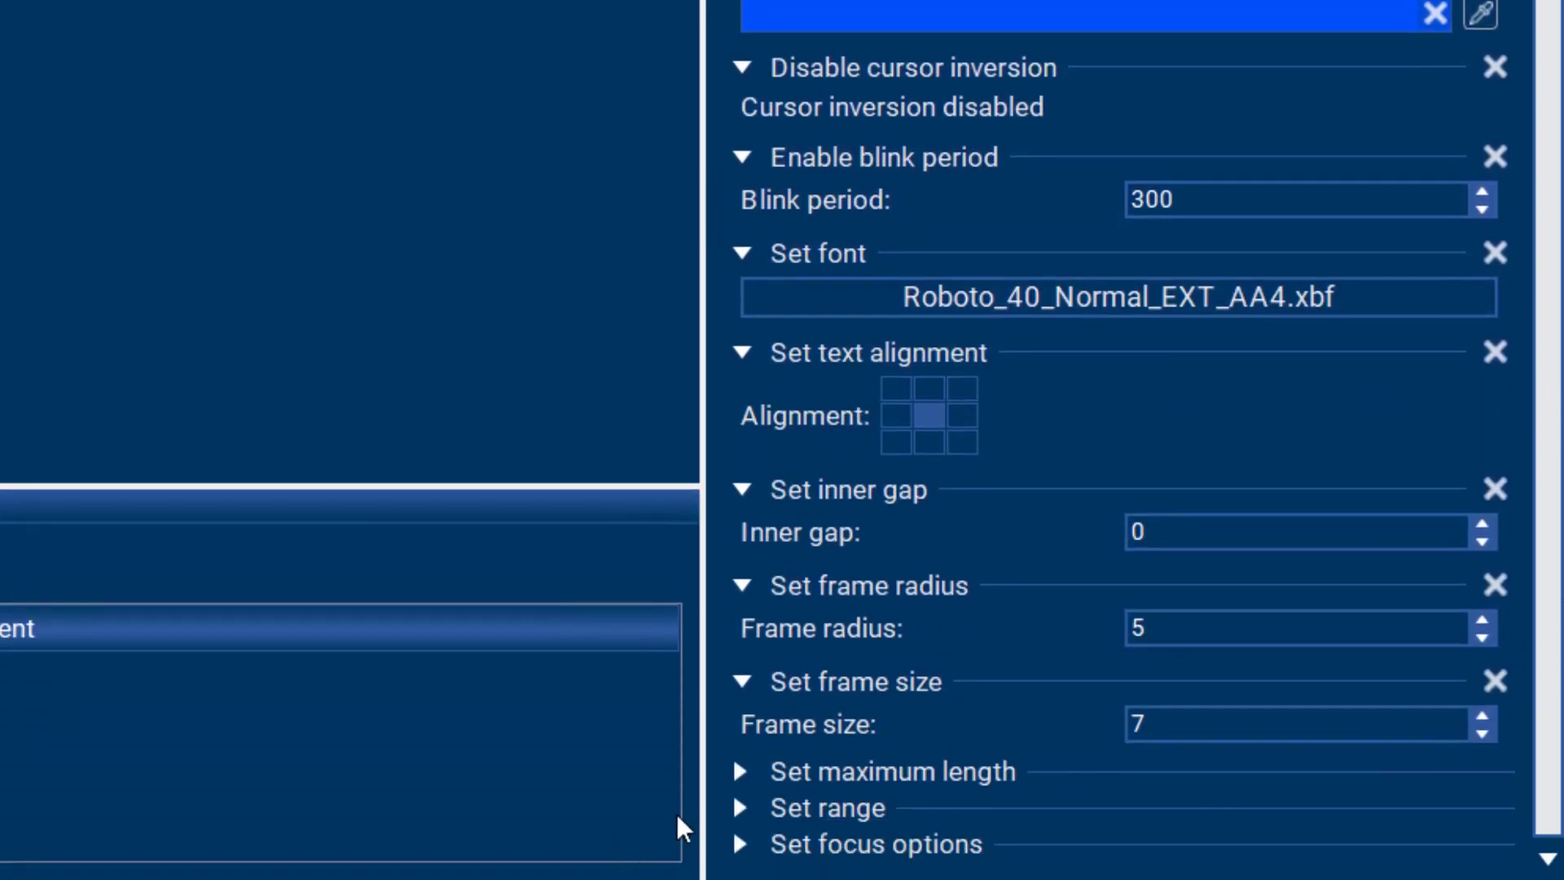
Set the range Max to 9999 and enter a number in the preview showing 0000
{"action": "left_click", "coordinate": [739, 808]}
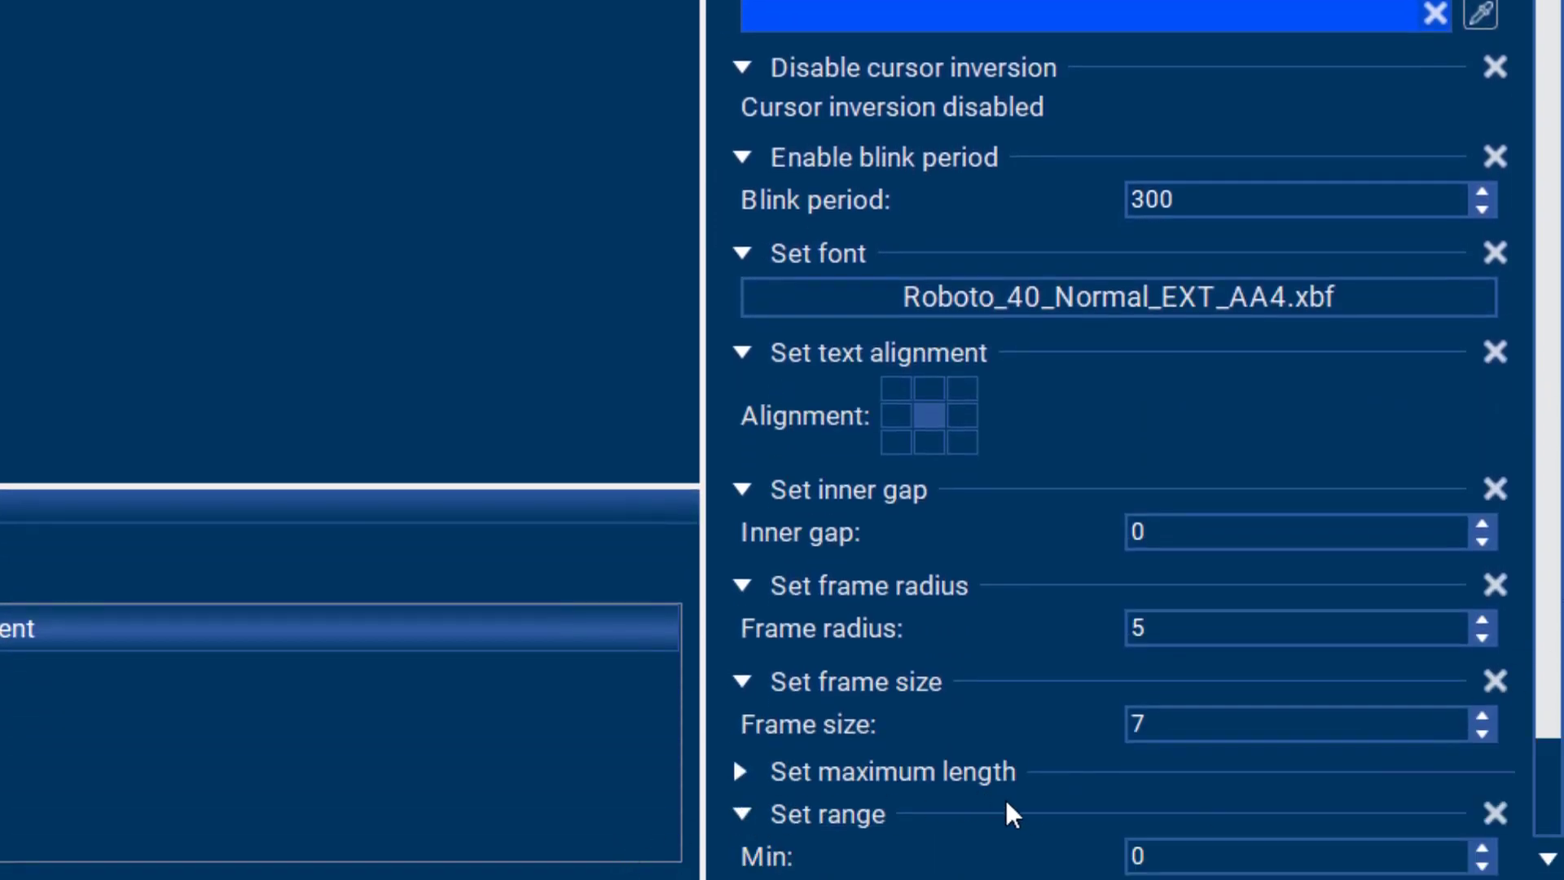
{"action": "scroll", "coordinate": [1015, 794], "scroll_direction": "down", "scroll_amount": 1}
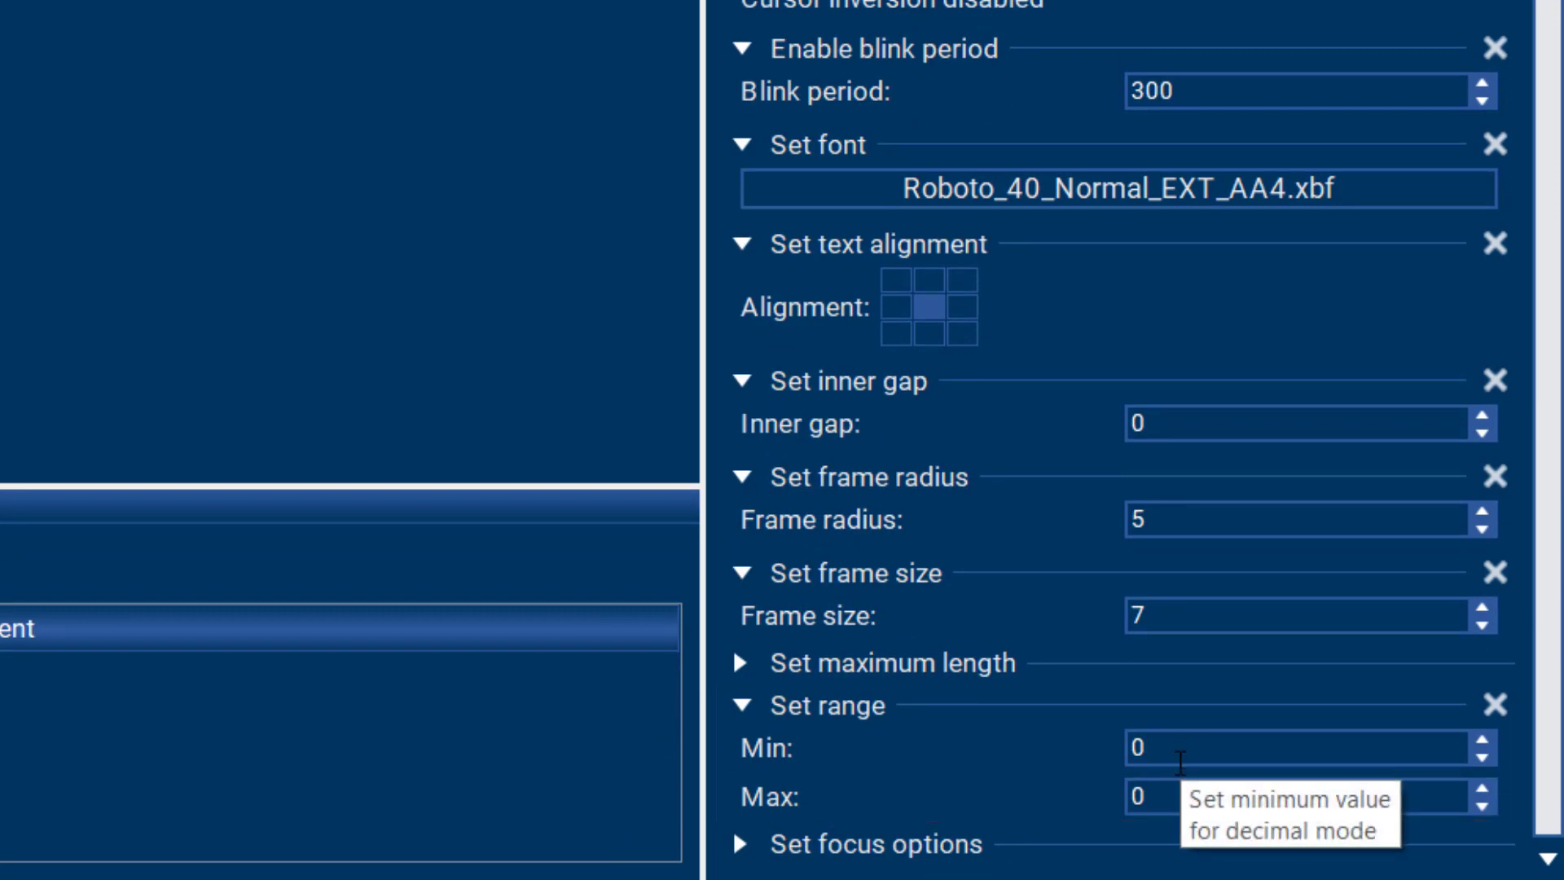
{"action": "double_click", "coordinate": [1148, 797]}
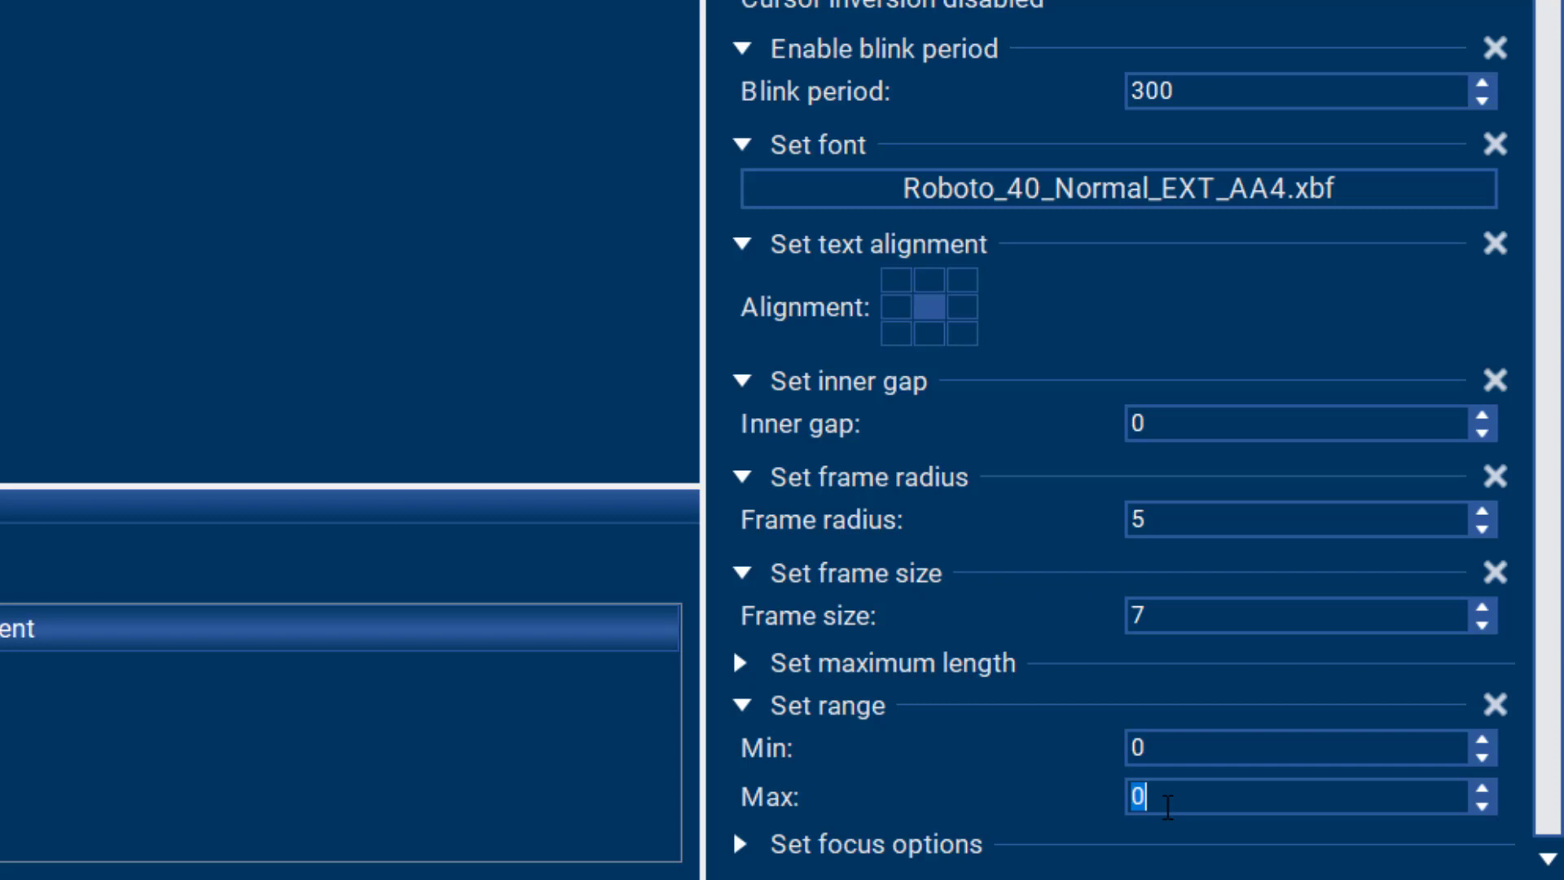
{"action": "type", "text": "9999"}
{"action": "double_click", "coordinate": [1159, 797]}
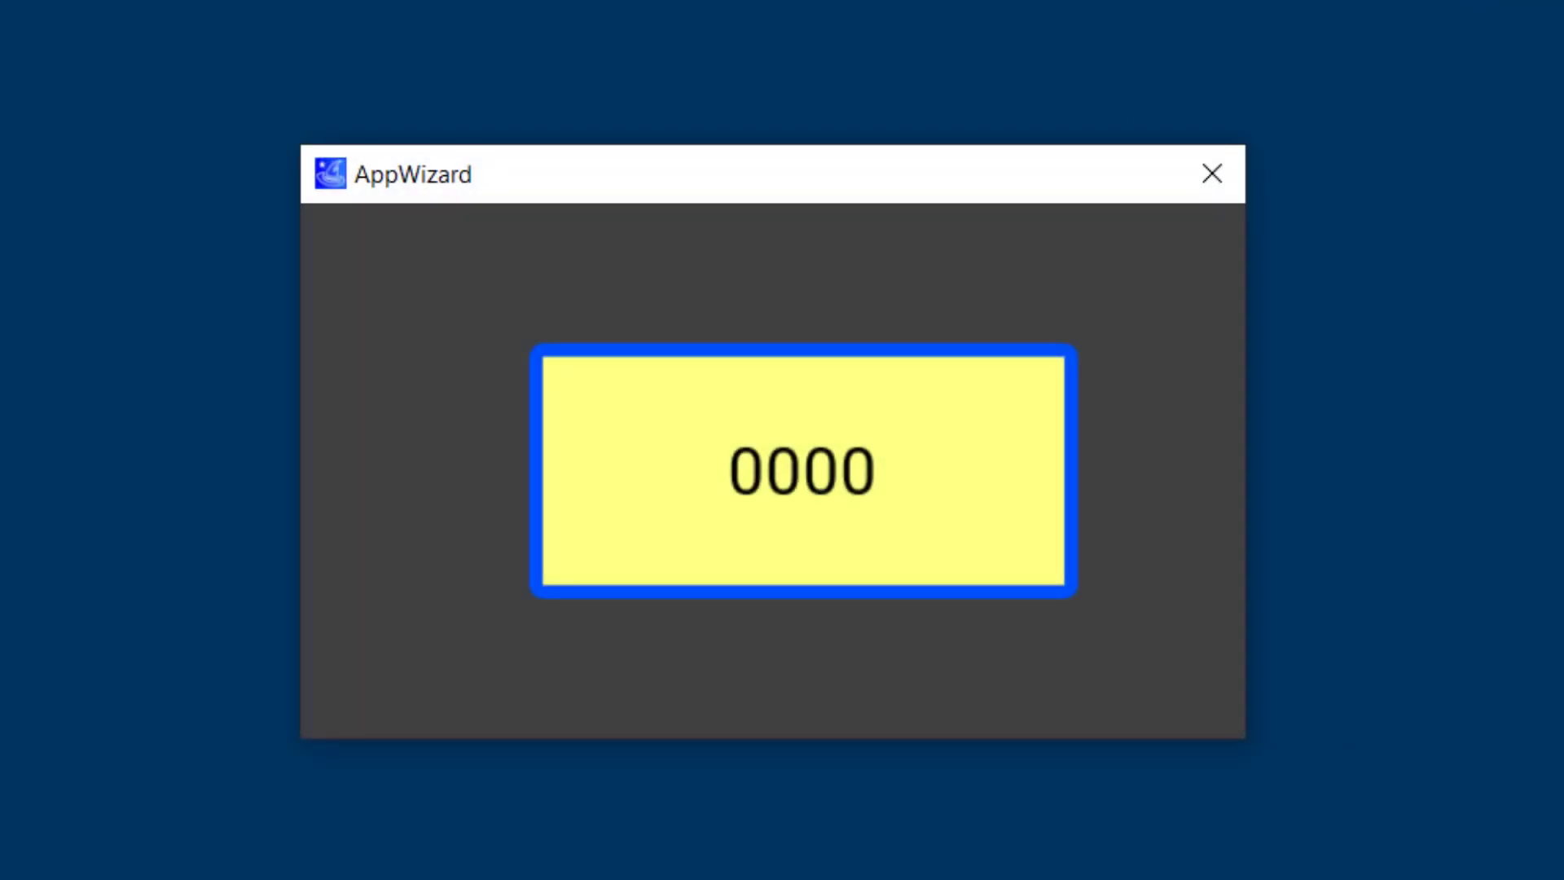
{"action": "left_click", "coordinate": [747, 486]}
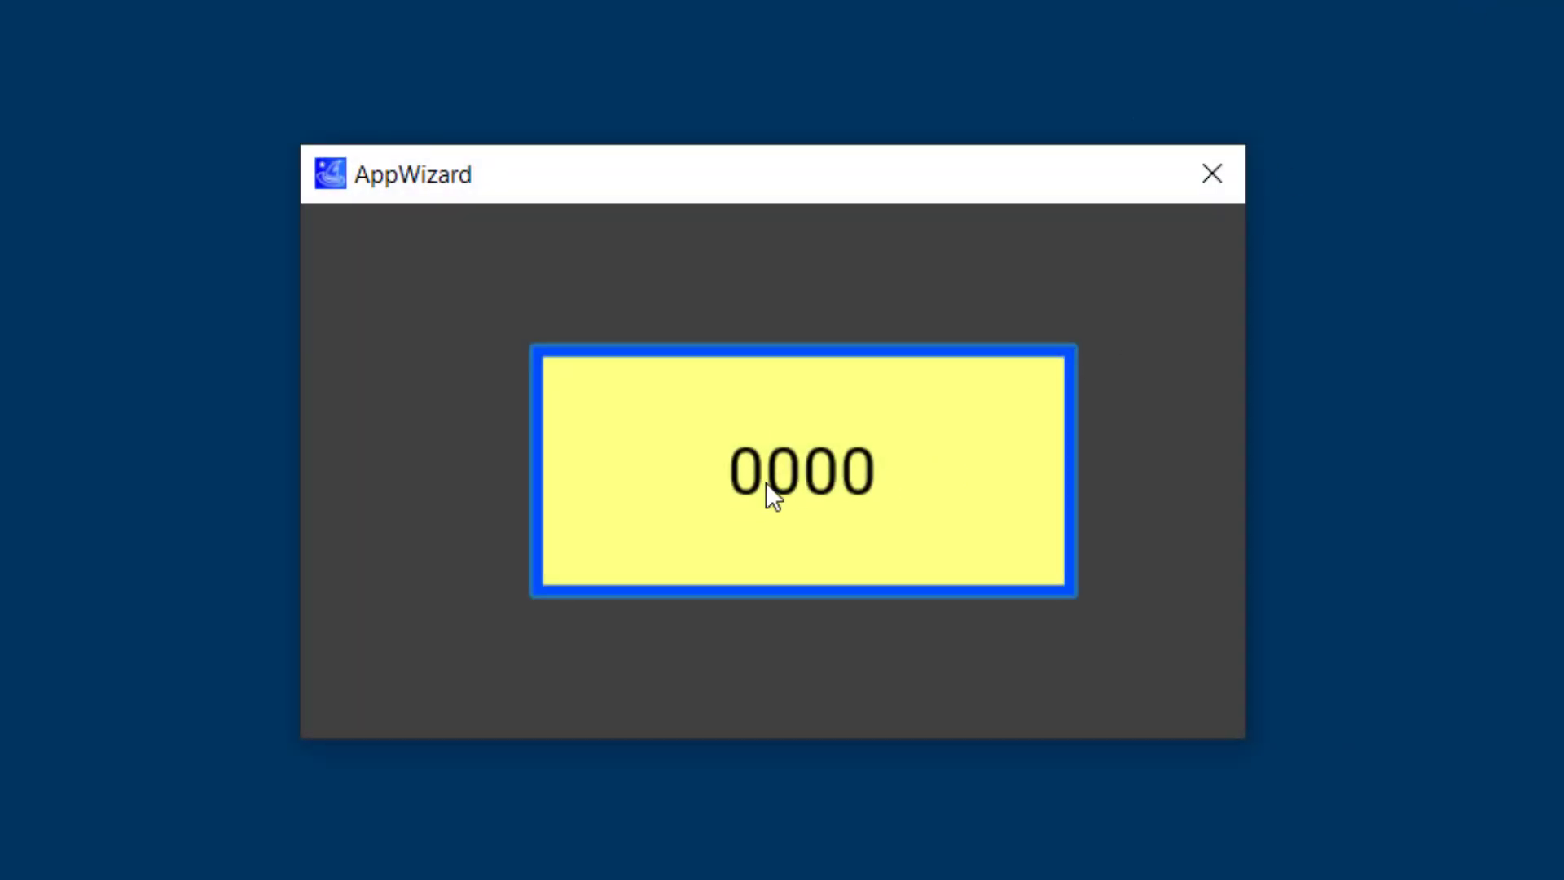
{"action": "type", "text": "8765"}
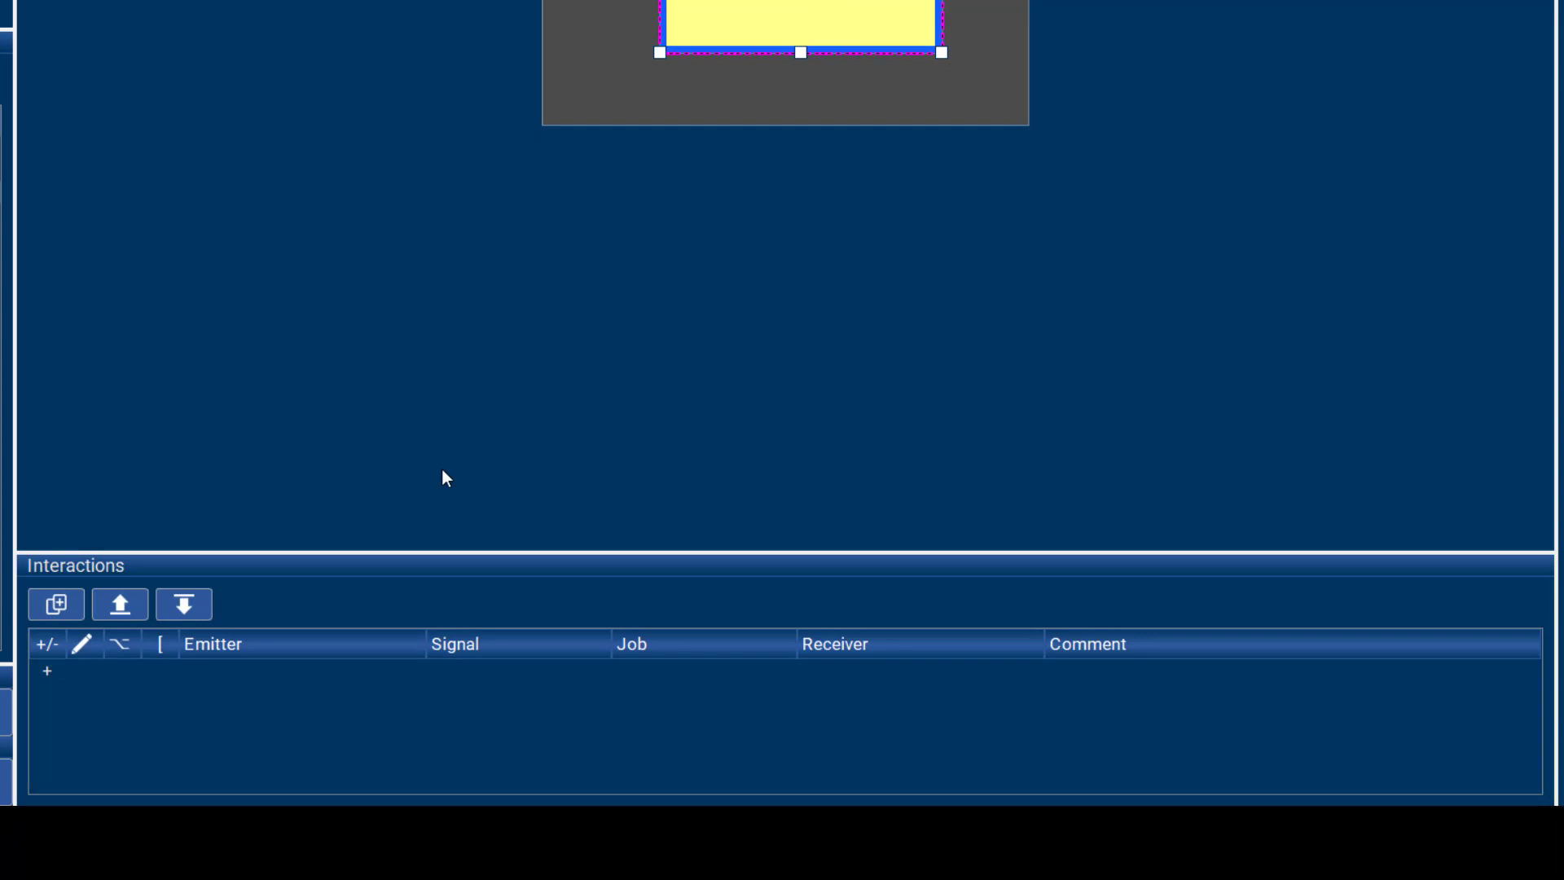
Enlarge the Interactions panel and add an interaction with emitter ID_EDIT_00 and signal ENTER_PRESSED
{"action": "left_click_drag", "start_coordinate": [445, 557], "coordinate": [508, 122]}
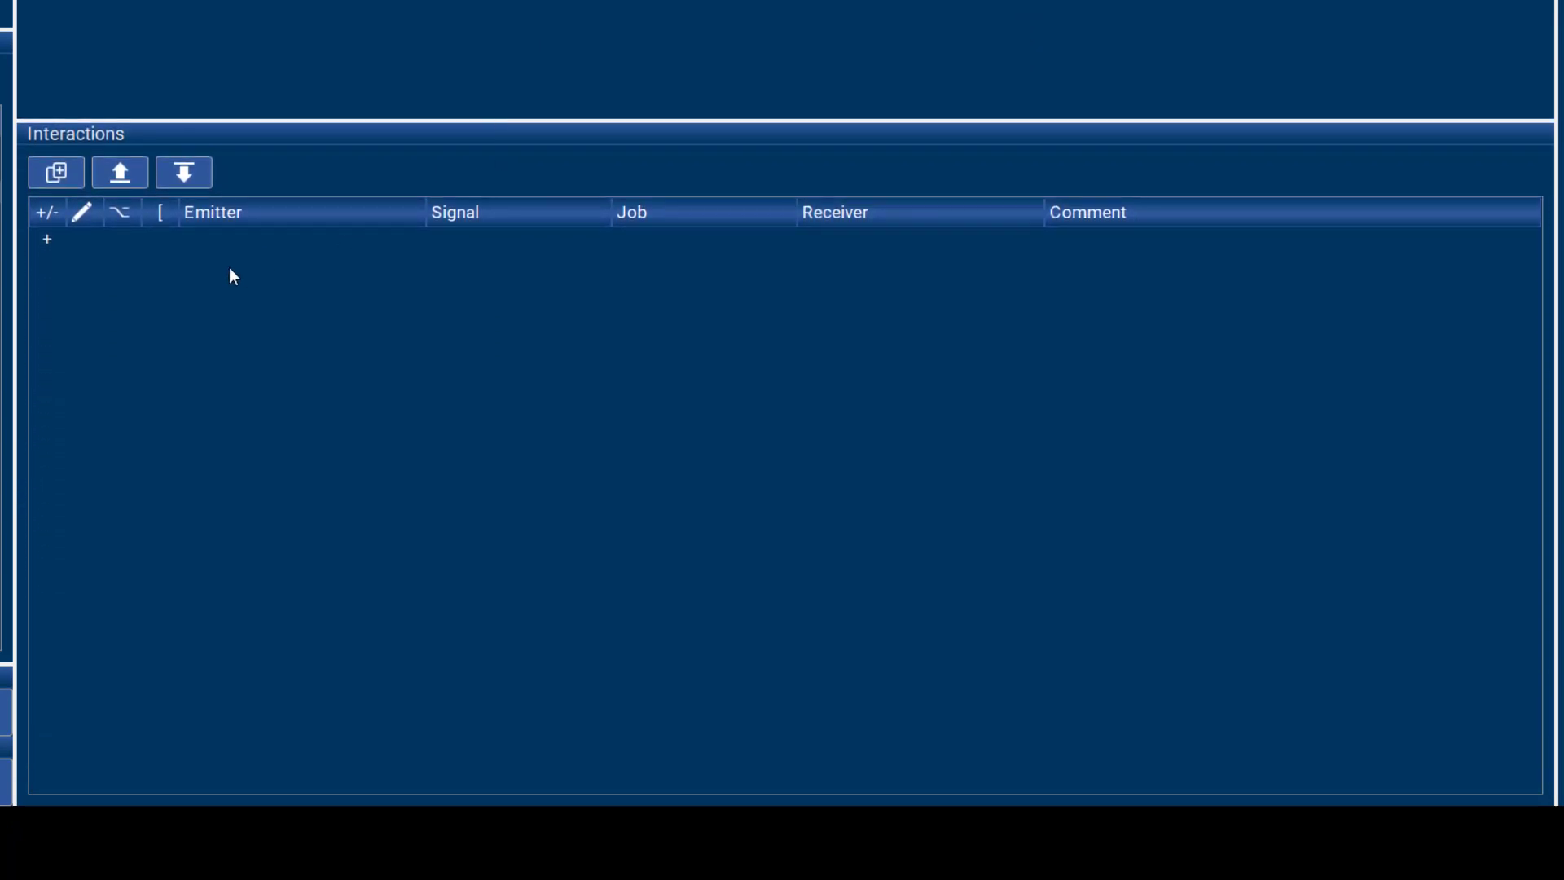
{"action": "left_click", "coordinate": [48, 241]}
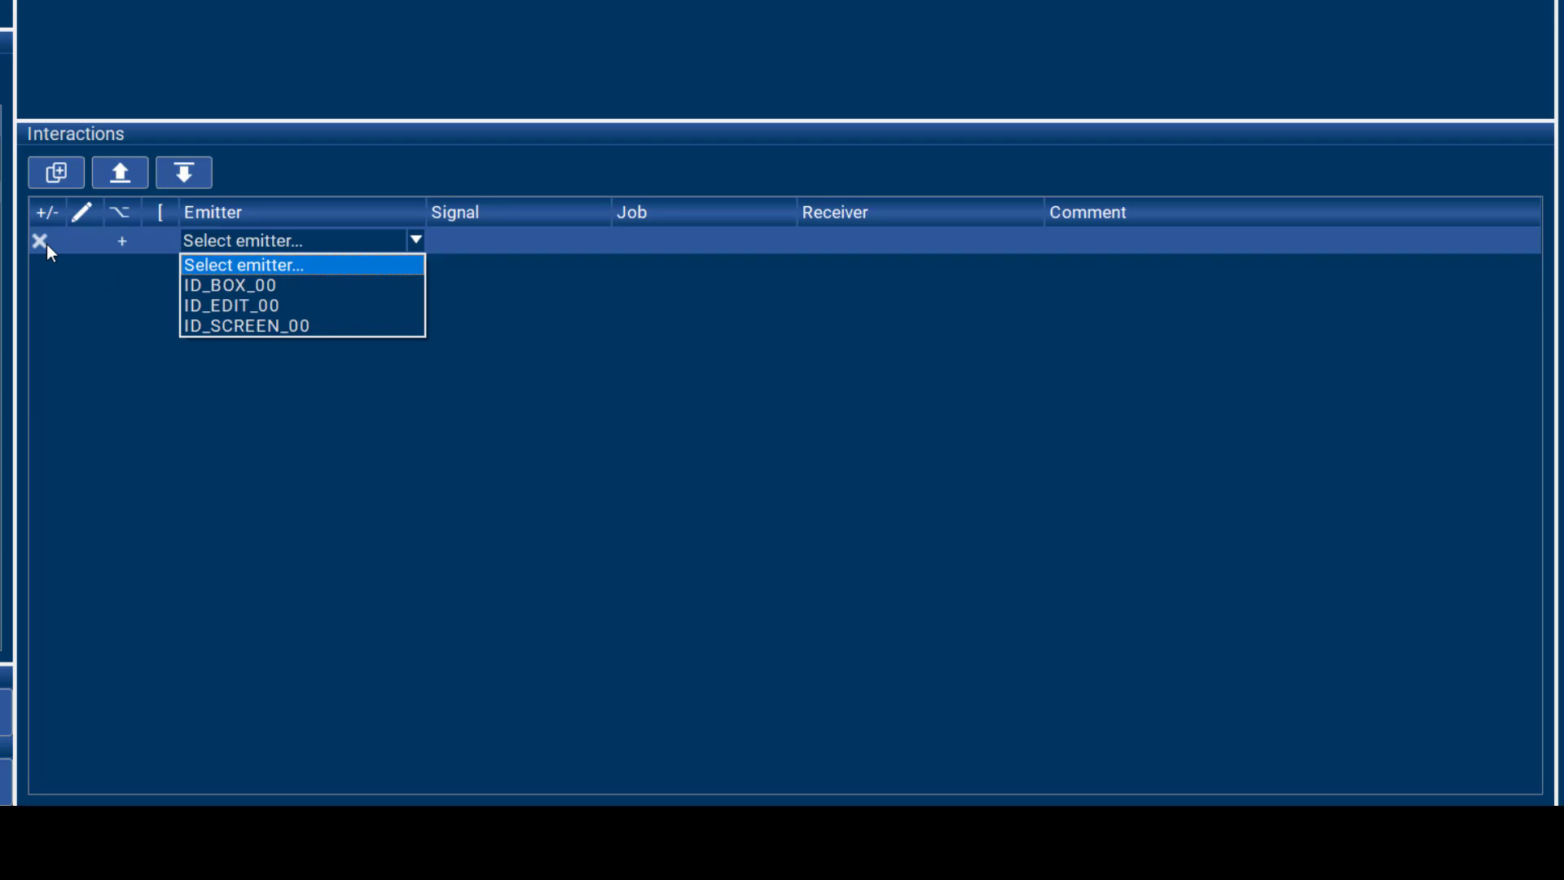
{"action": "left_click", "coordinate": [256, 306]}
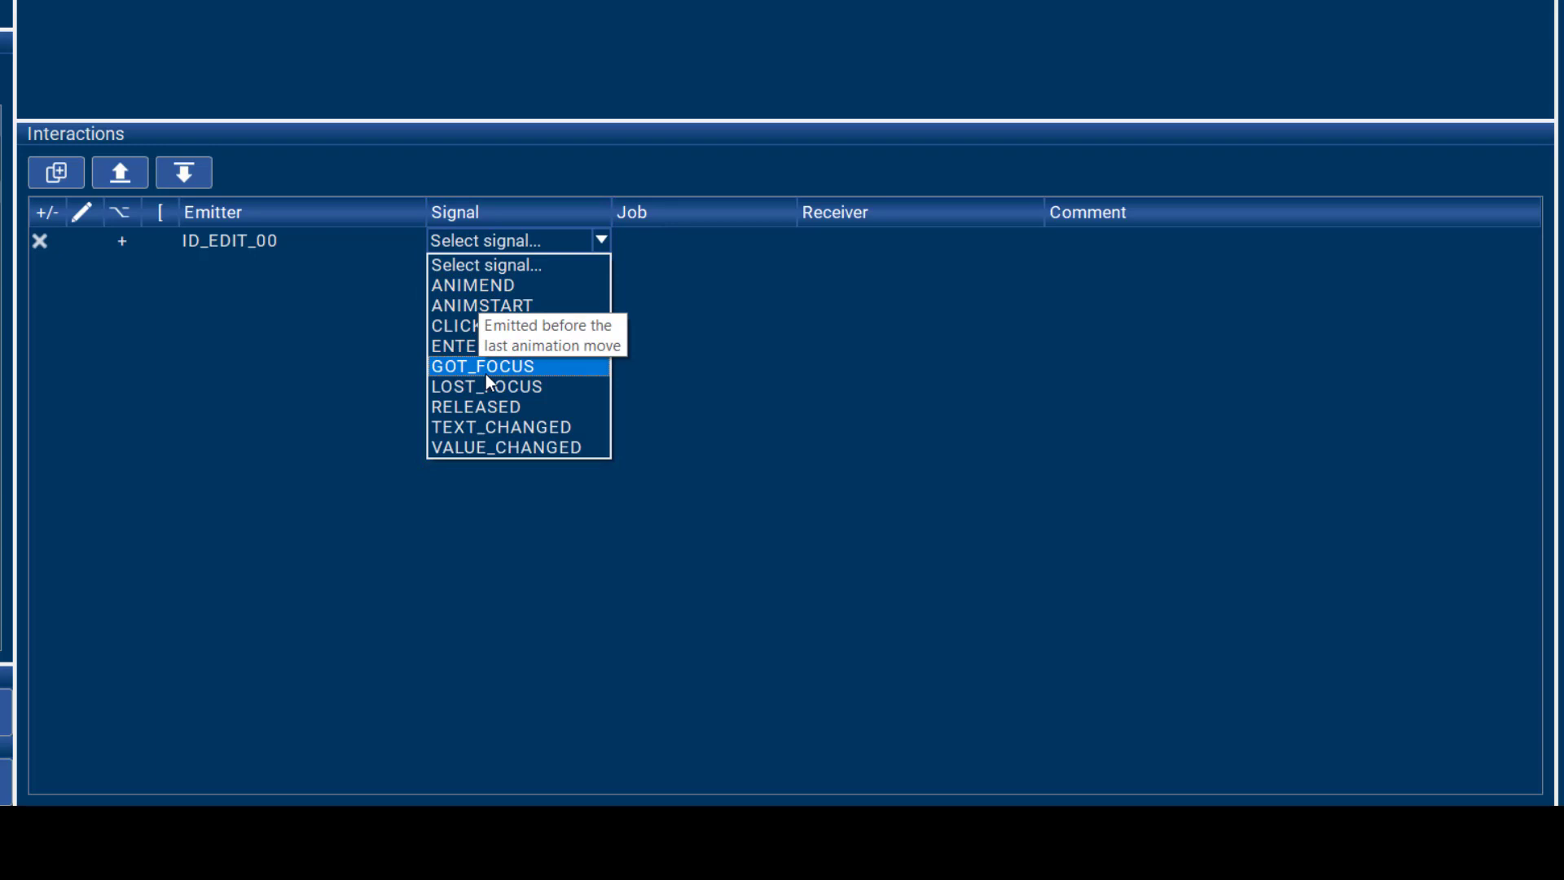
{"action": "left_click", "coordinate": [484, 348]}
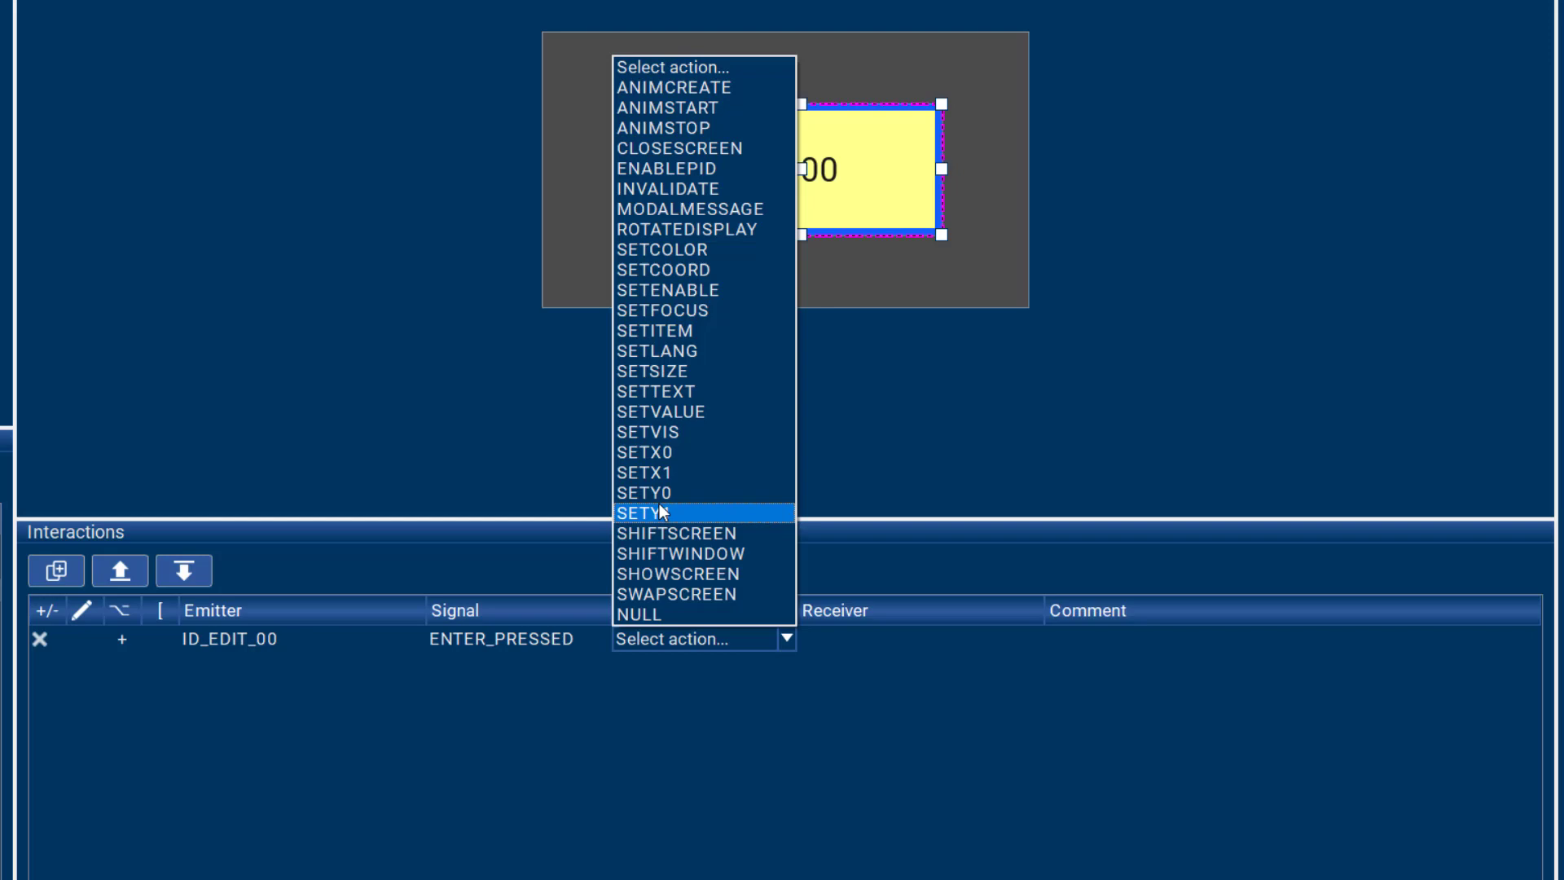
Set the ENTER_PRESSED job to NULL and review its code slot without changes
{"action": "left_click", "coordinate": [642, 615]}
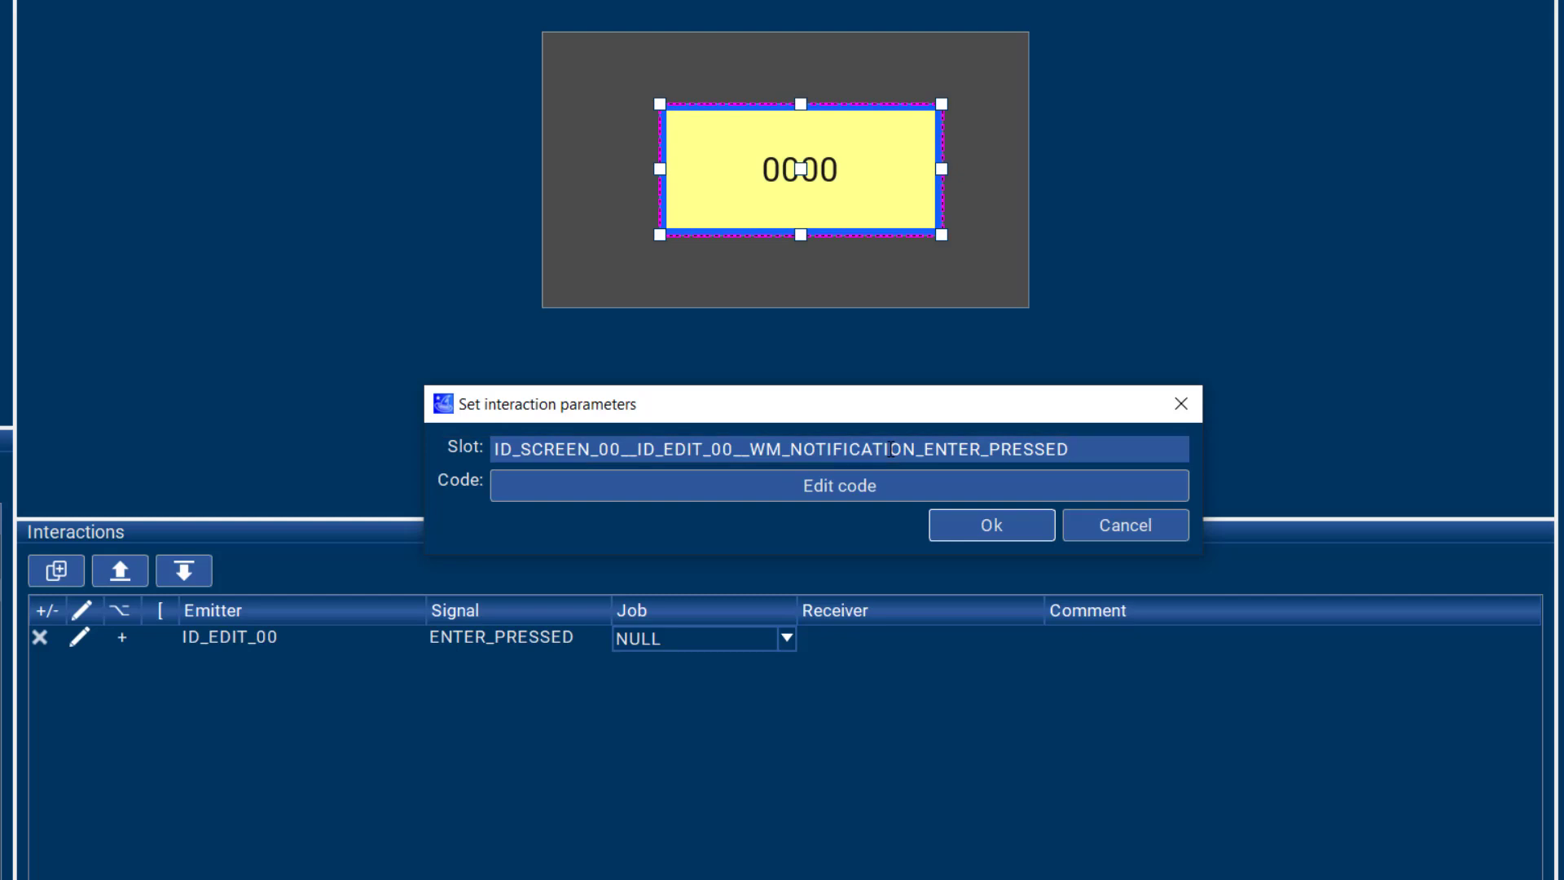
{"action": "left_click", "coordinate": [840, 485]}
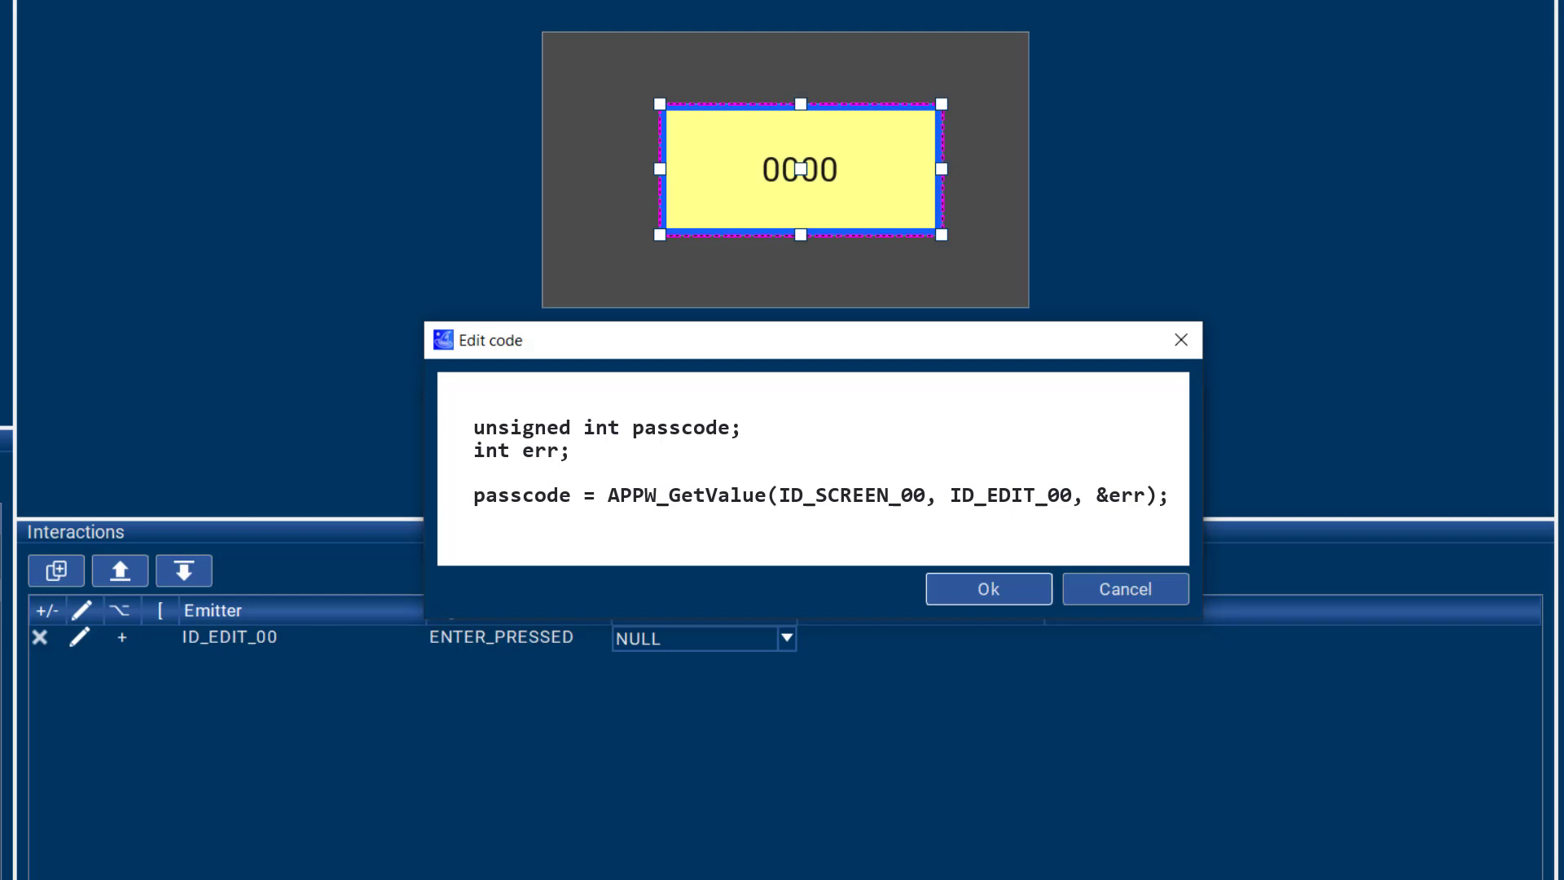
{"action": "left_click", "coordinate": [1125, 587]}
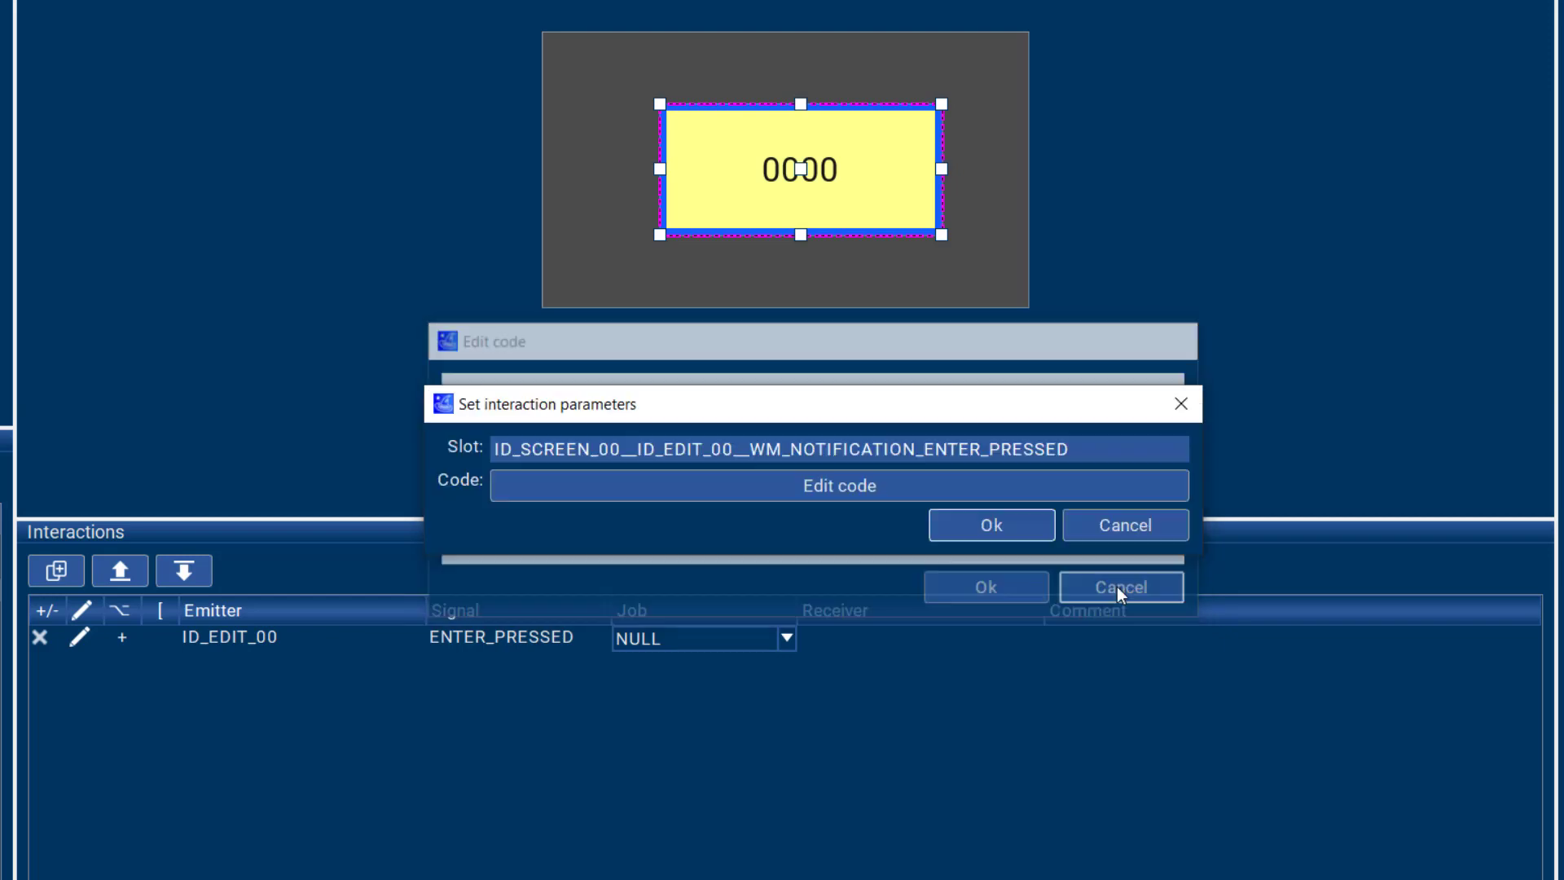
{"action": "left_click", "coordinate": [1100, 525]}
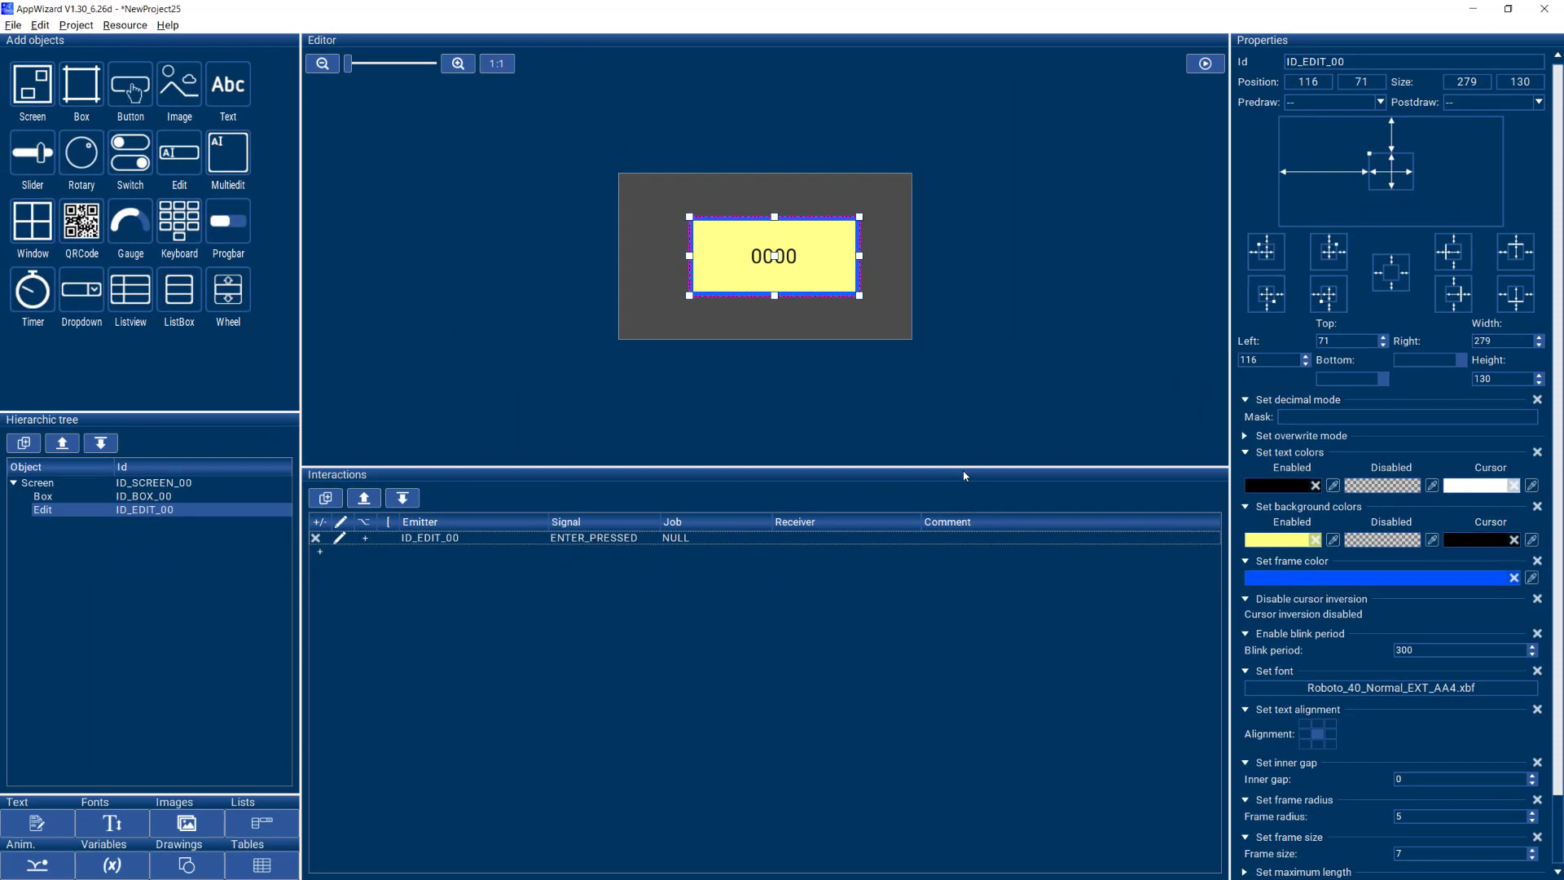